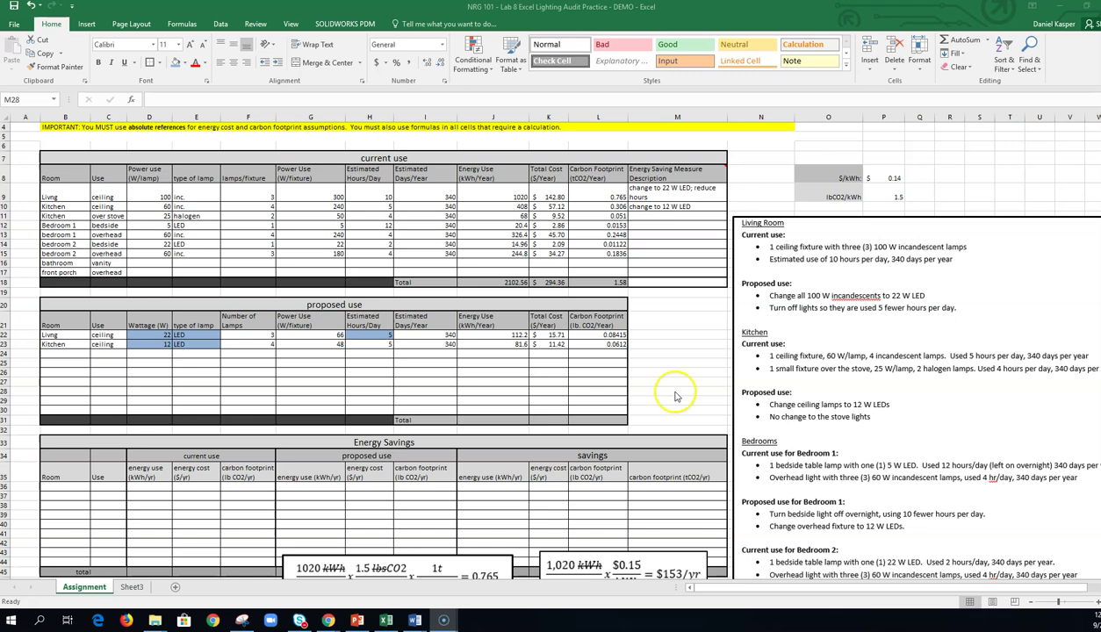
left_click(373, 439)
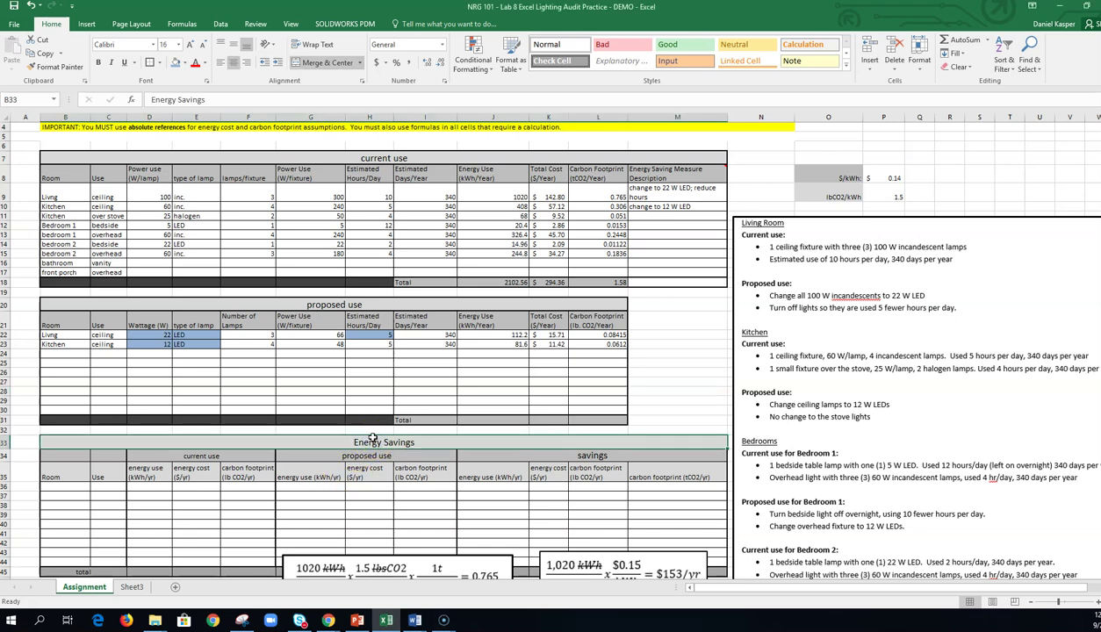
left_click(145, 532)
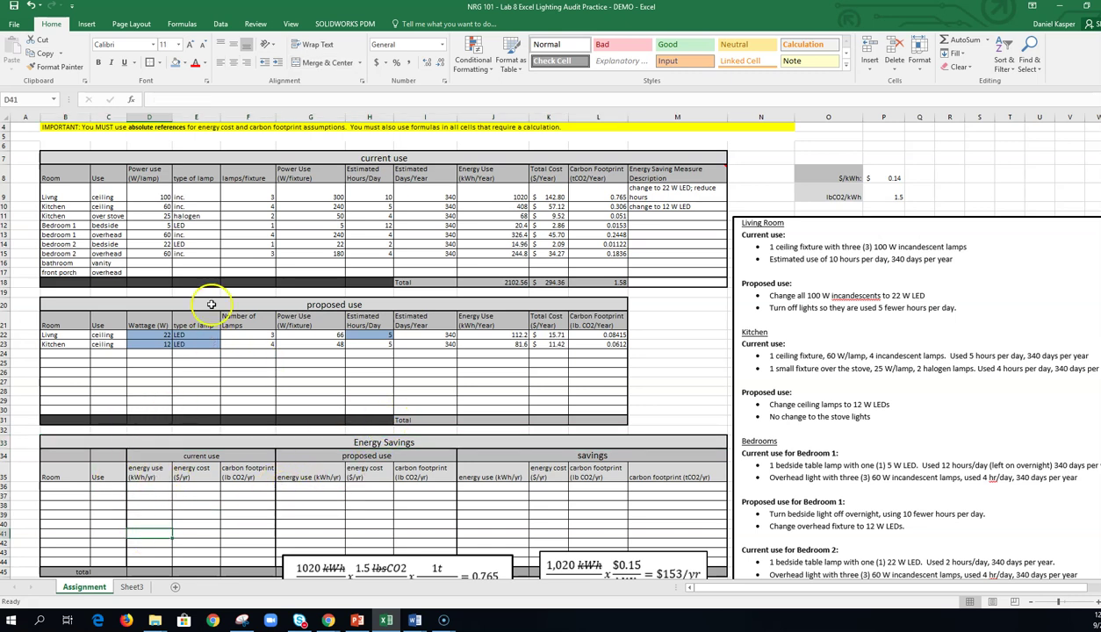
left_click_drag(66, 336, 606, 408)
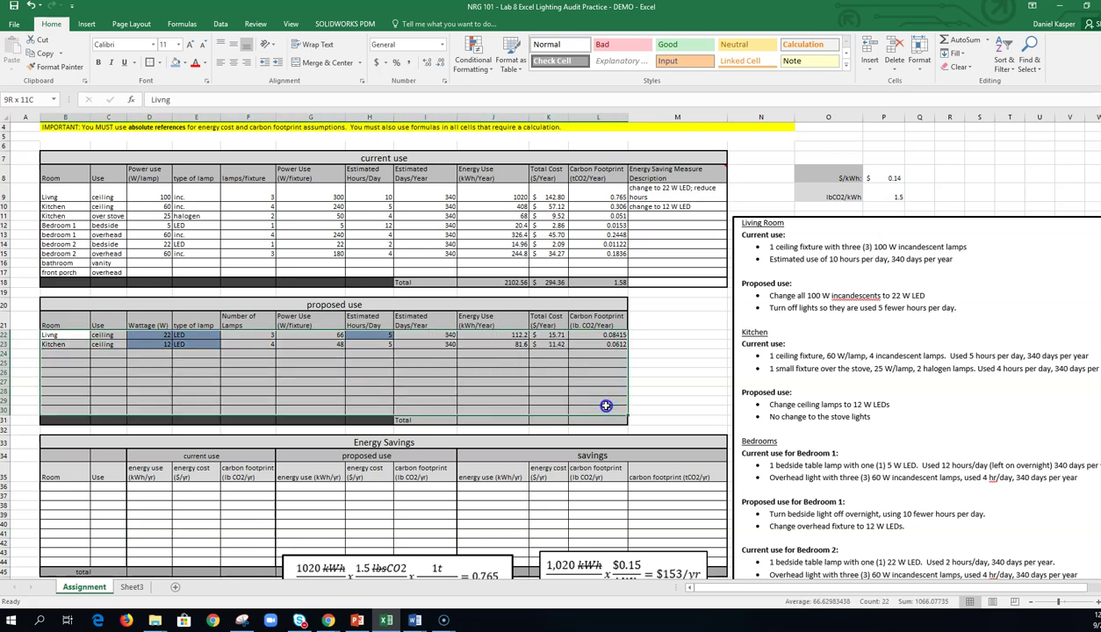
left_click(189, 263)
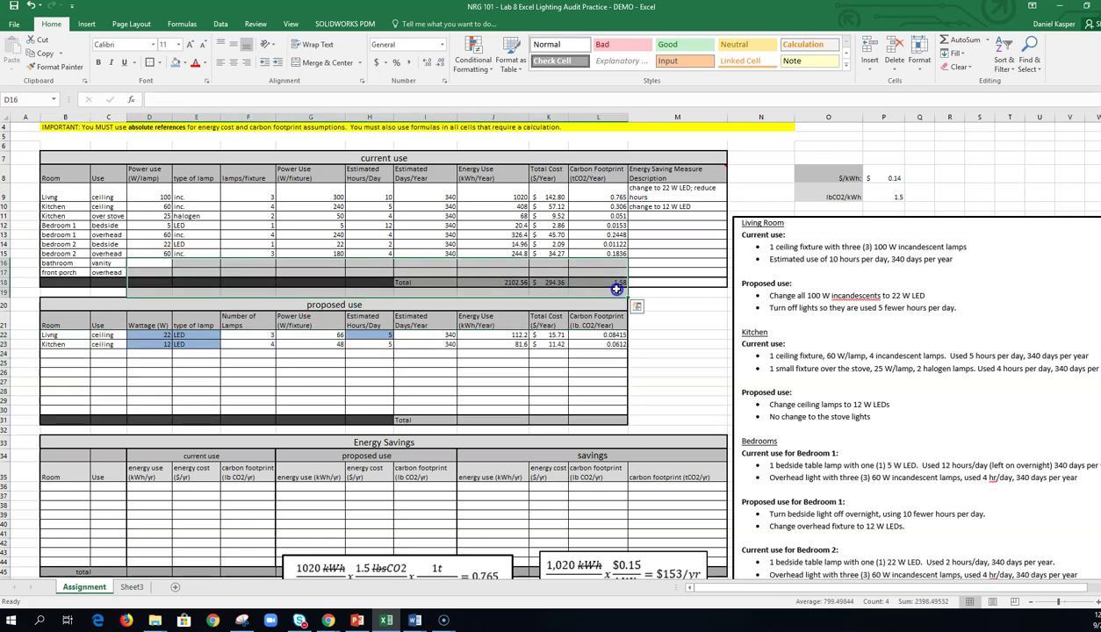
left_click_drag(151, 335, 593, 344)
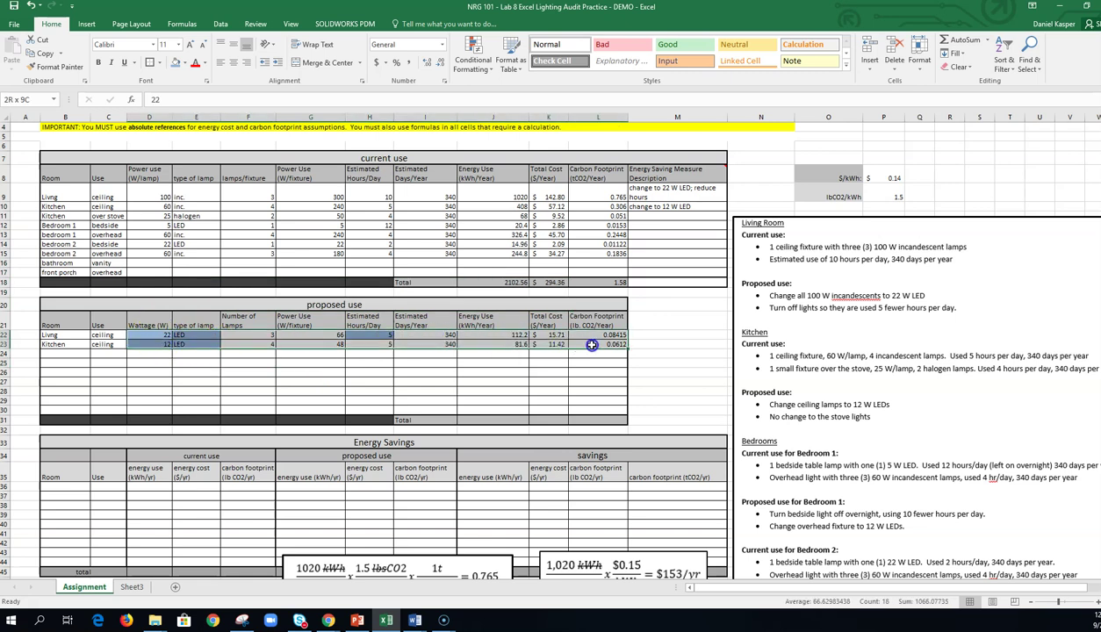
left_click(420, 397)
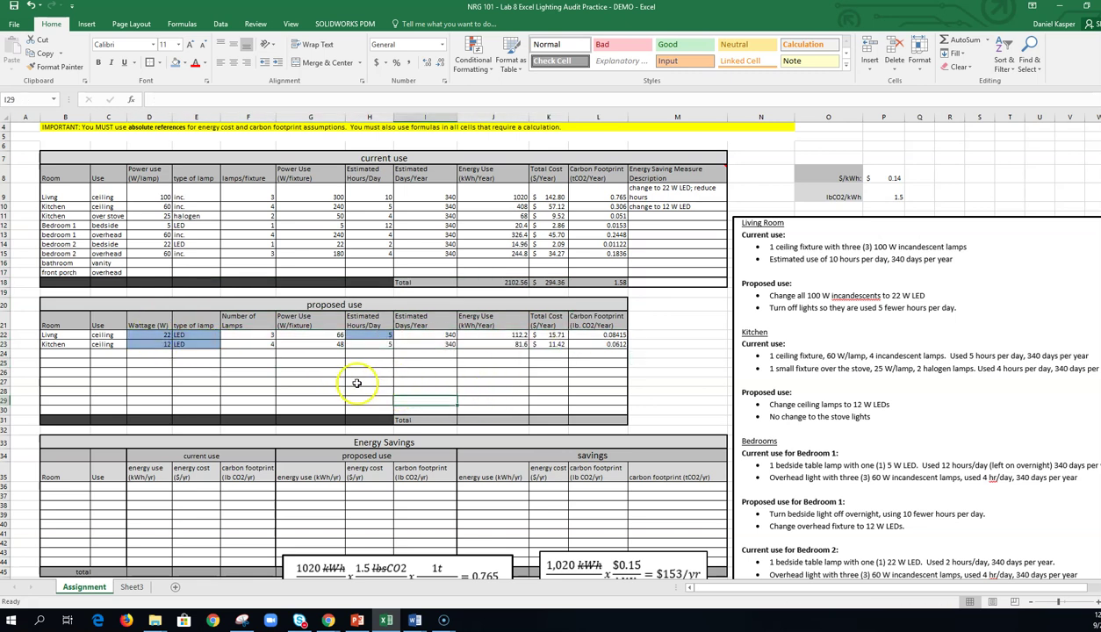
left_click(94, 517)
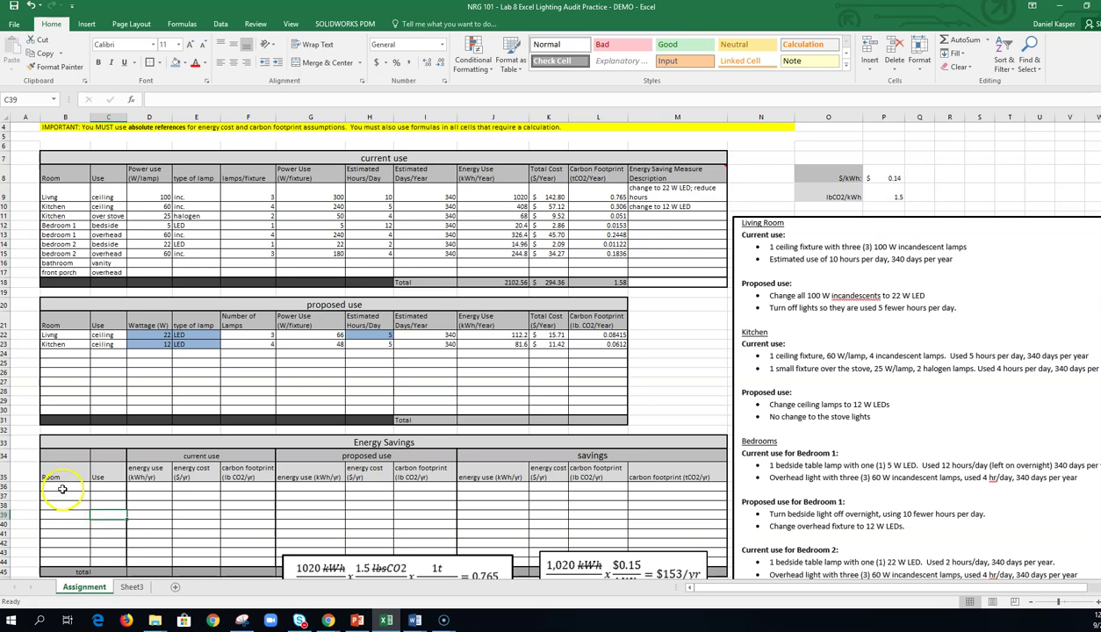
Copy the Room and Use entries for Livng and Kitchen (B22:C23) from the proposed use table into the Energy Savings table, starting at B36
left_click_drag(53, 335, 112, 343)
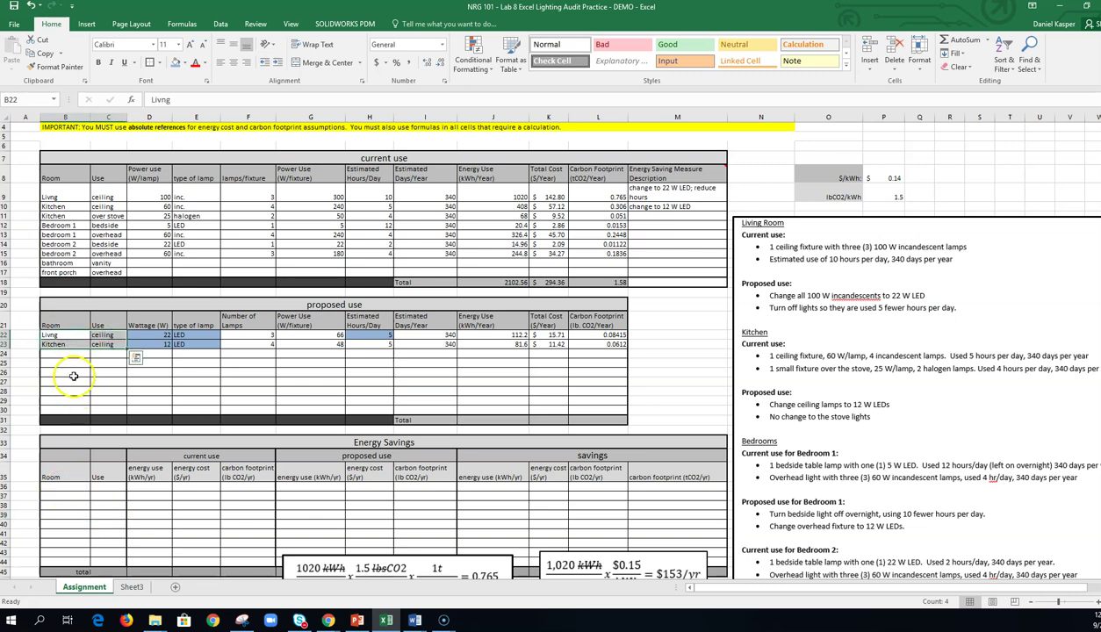
left_click(65, 338)
left_click_drag(64, 335, 112, 342)
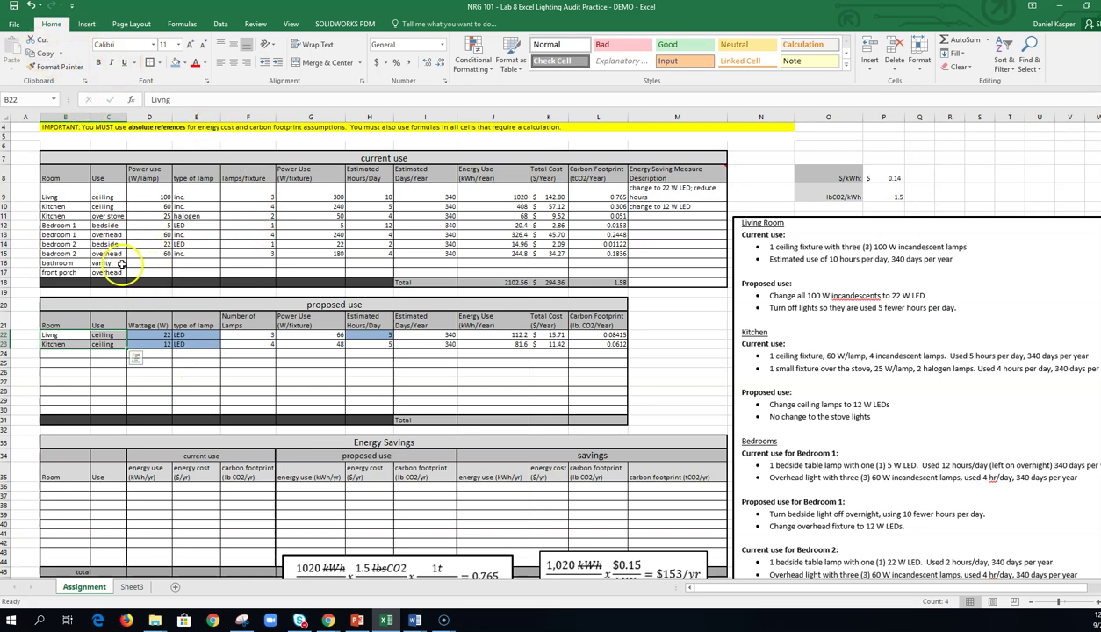
key("ctrl+c")
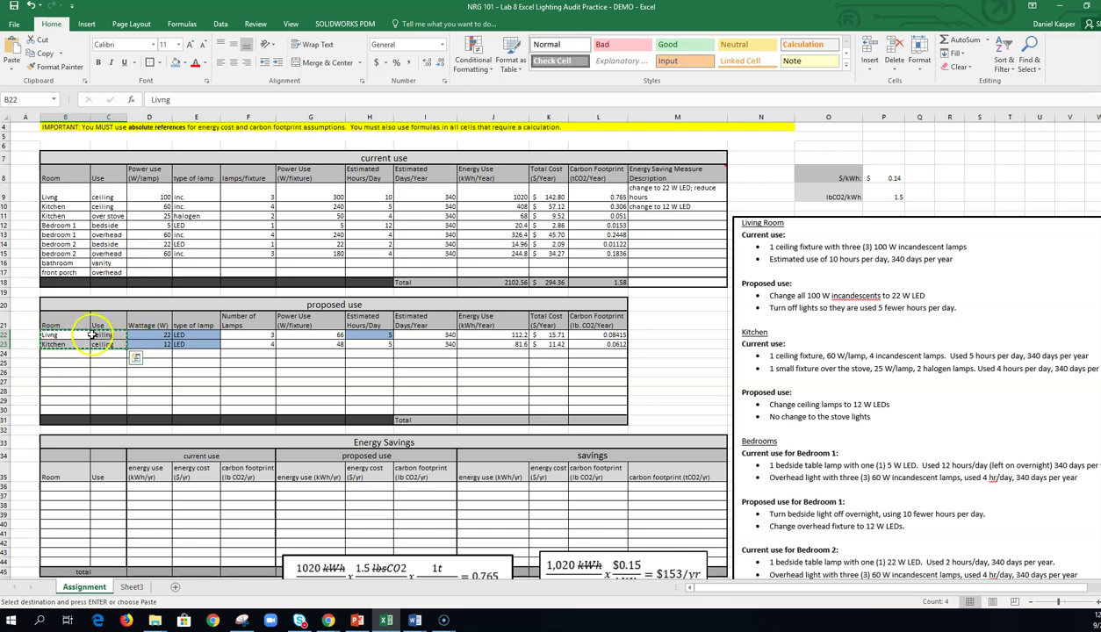
left_click(71, 490)
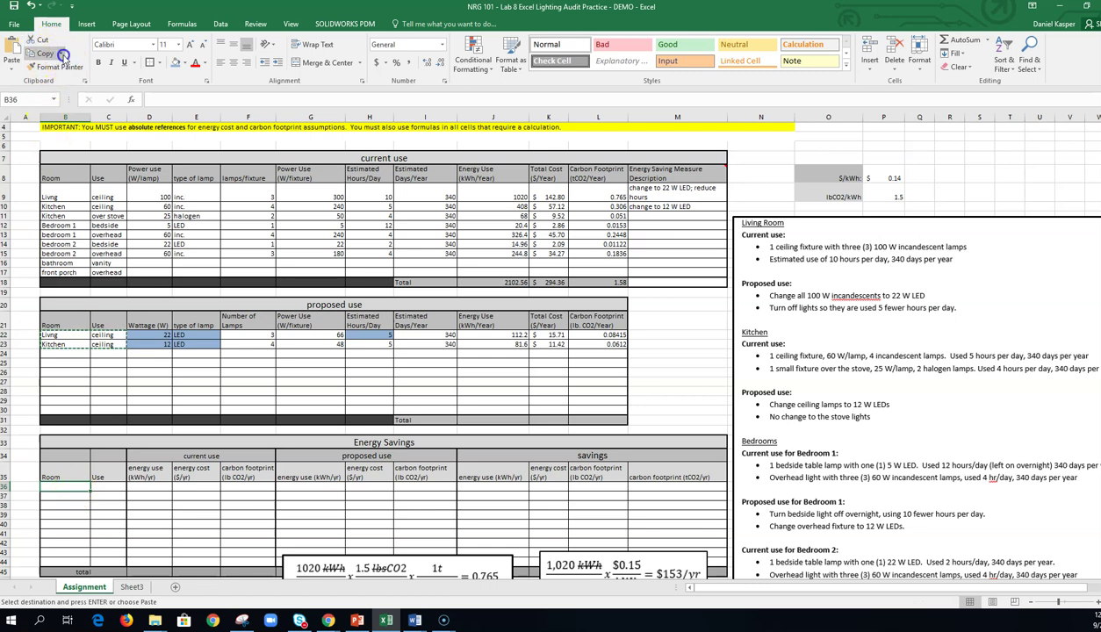
left_click(11, 48)
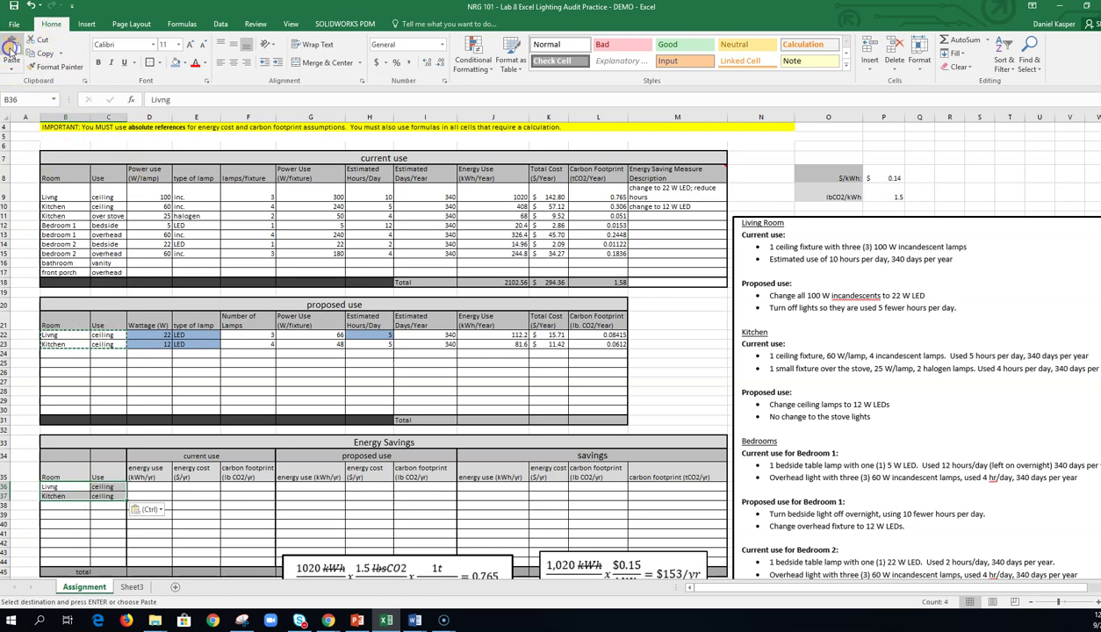
left_click(103, 524)
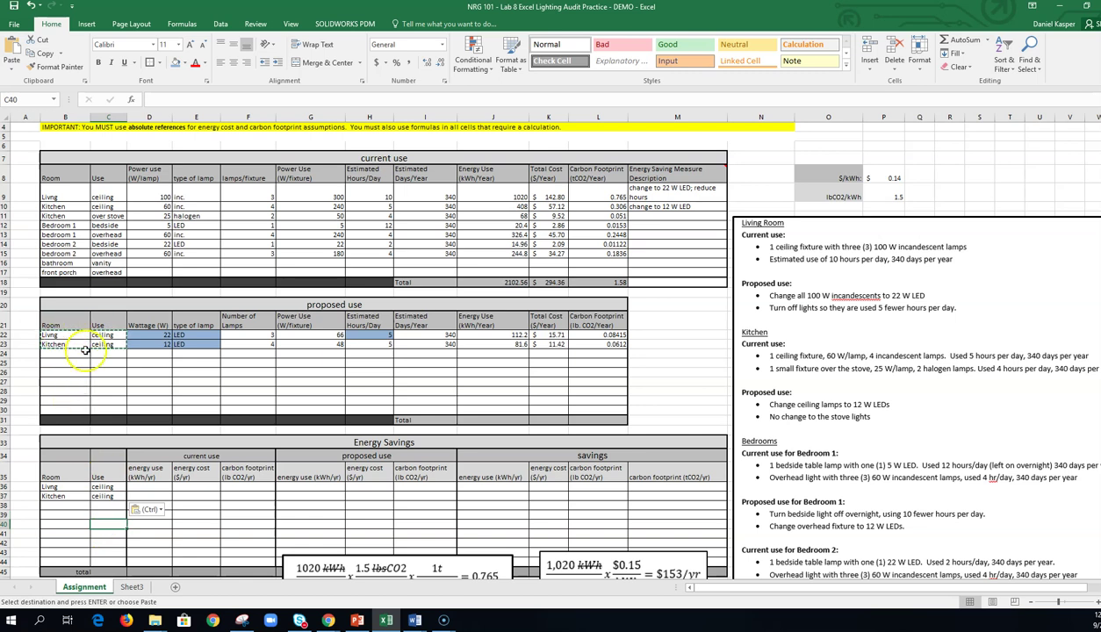
key("Escape")
Examine the living room's energy use, total cost and carbon footprint formulas in the current use and proposed use tables
left_click(226, 514)
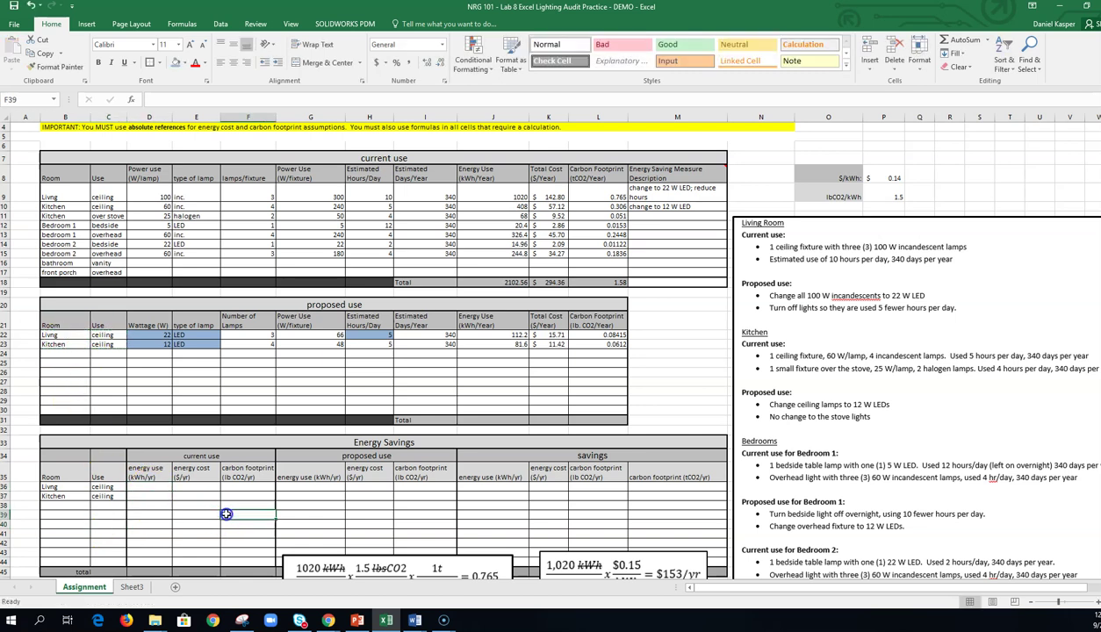
left_click(150, 488)
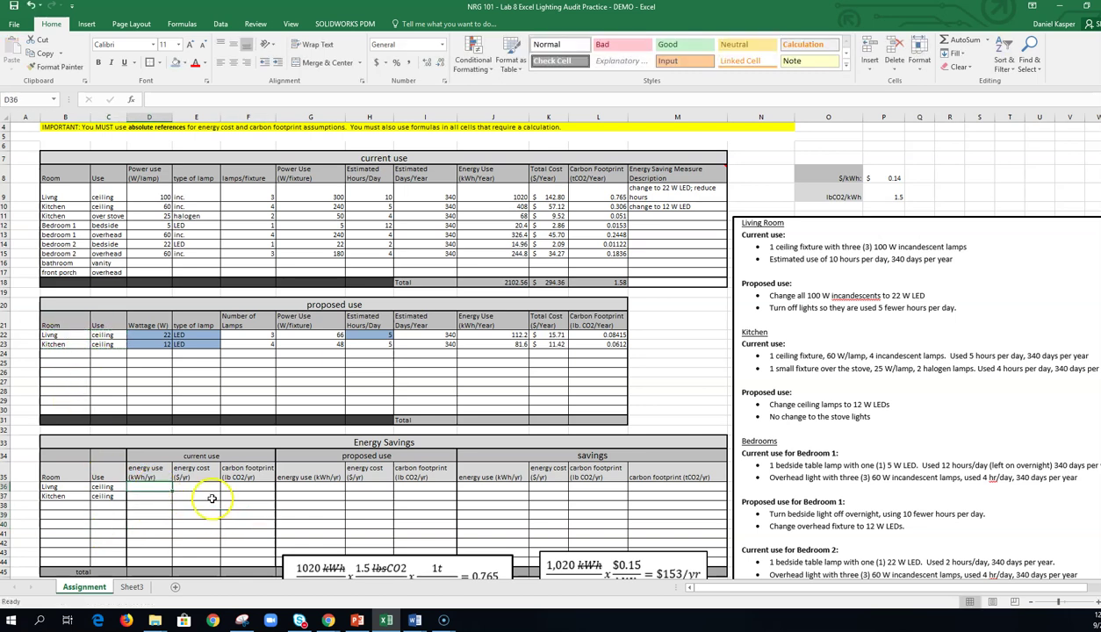
left_click(480, 336)
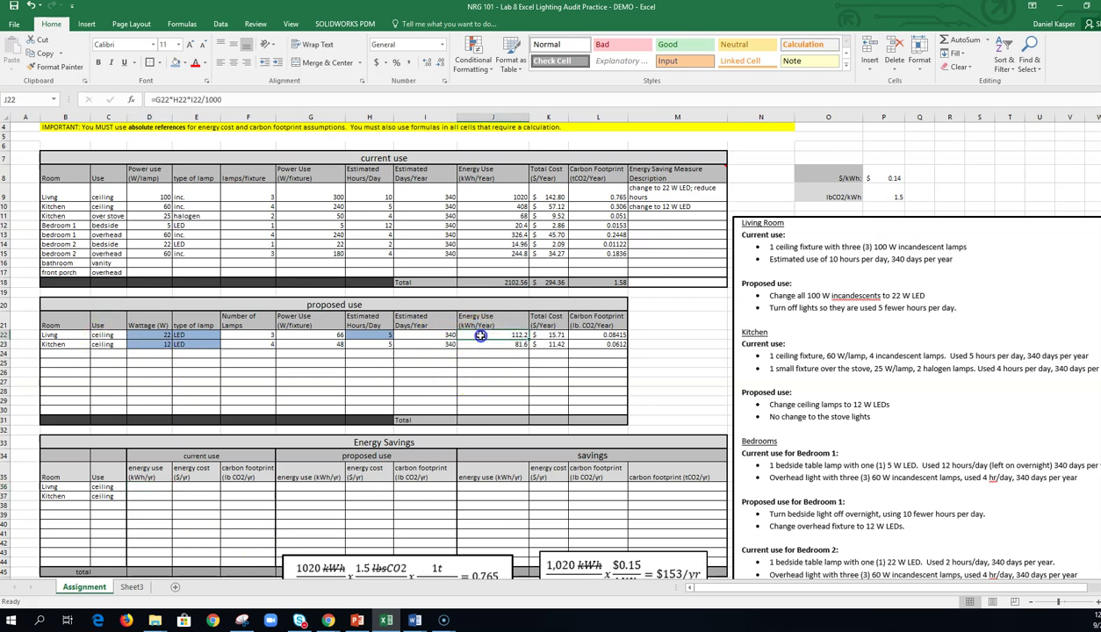
left_click(500, 193)
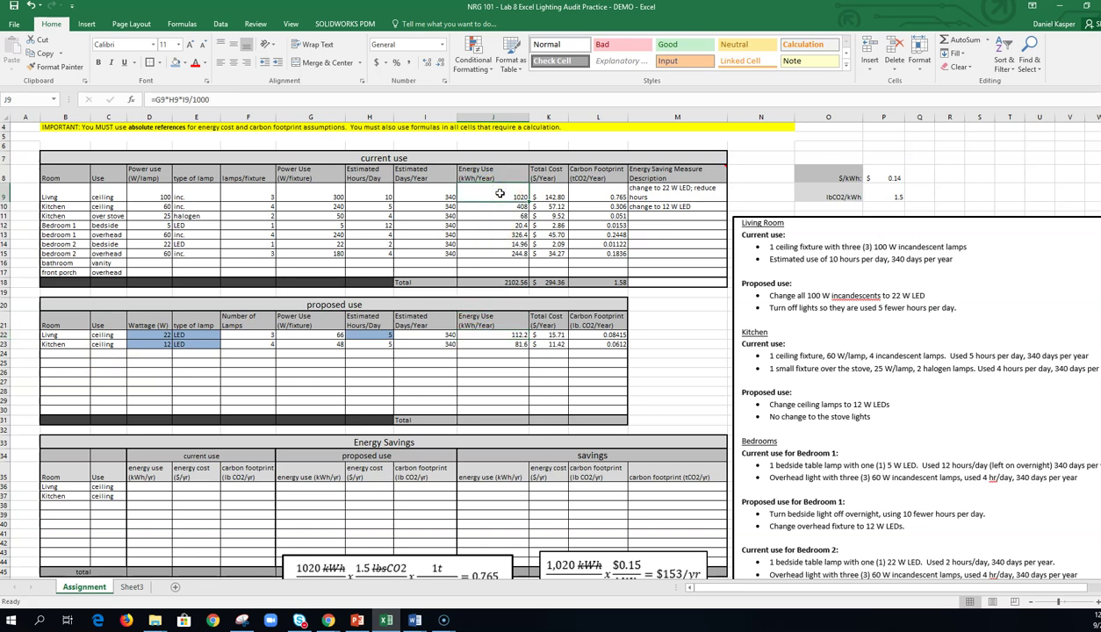
left_click(504, 337)
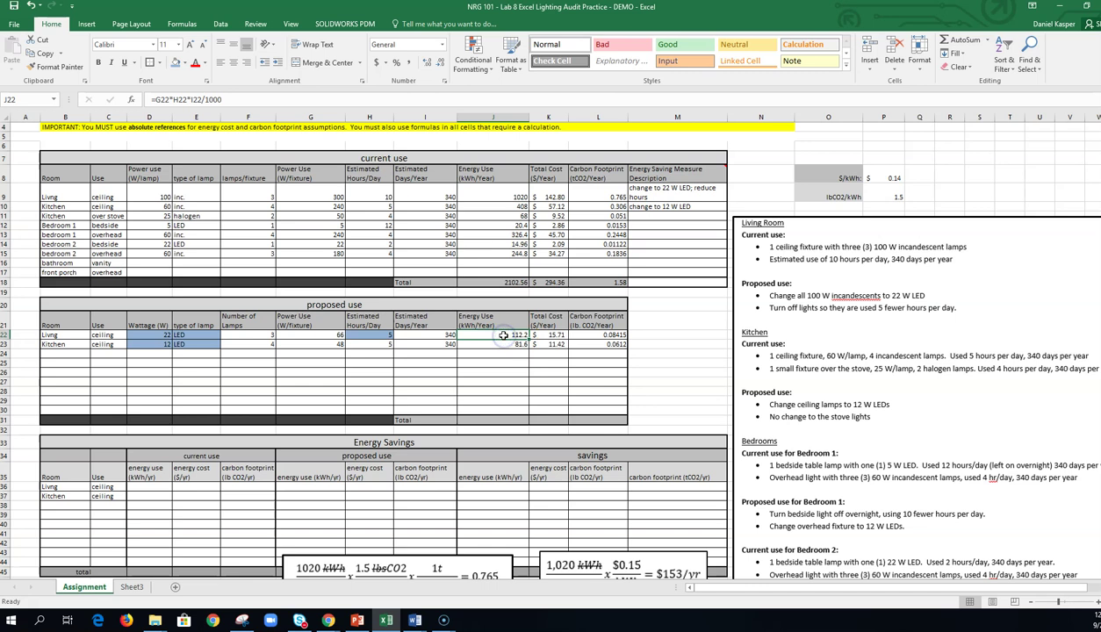
left_click(548, 198)
left_click(544, 315)
key("ctrl+c")
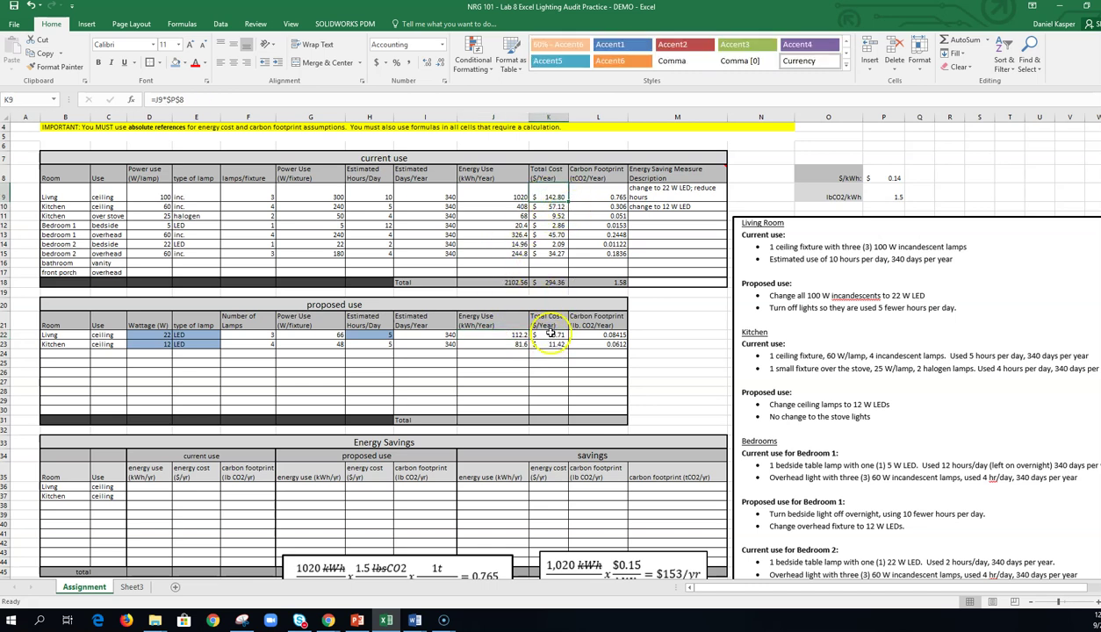
left_click(610, 193)
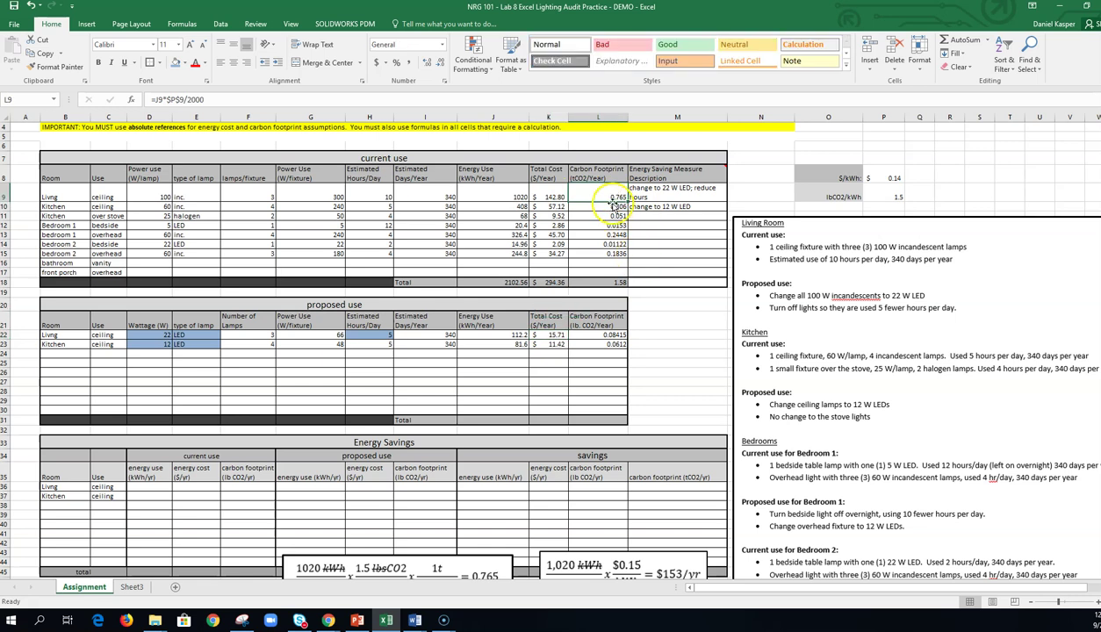
left_click(615, 335)
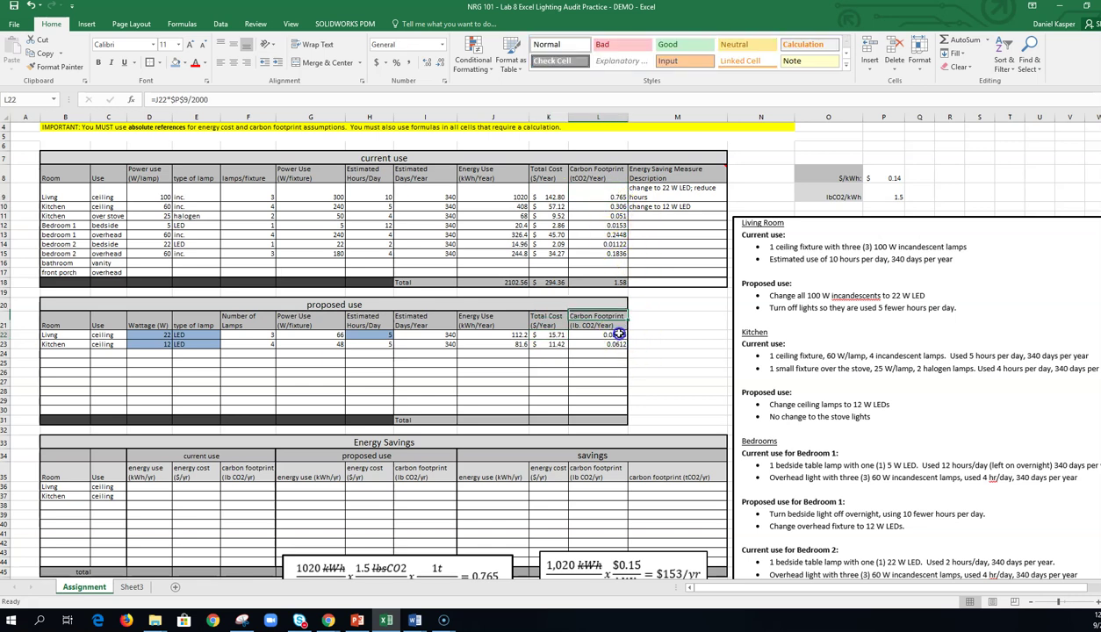
left_click(492, 335)
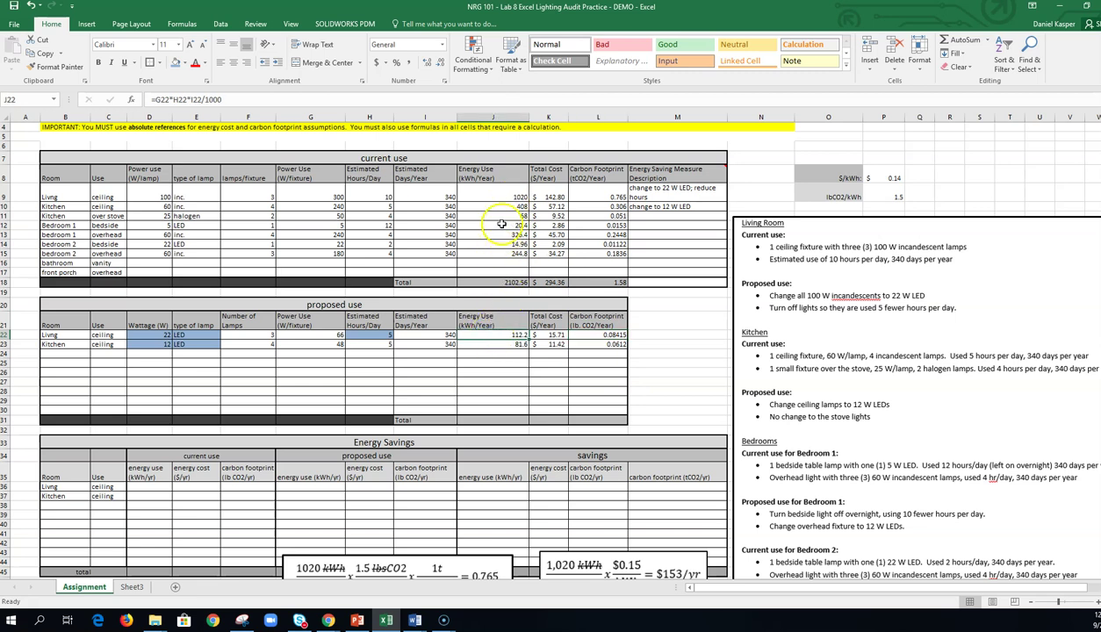
left_click(503, 196)
Link the living room's current energy use in D36 of the Energy Savings table to the current use table with =J9
left_click(149, 486)
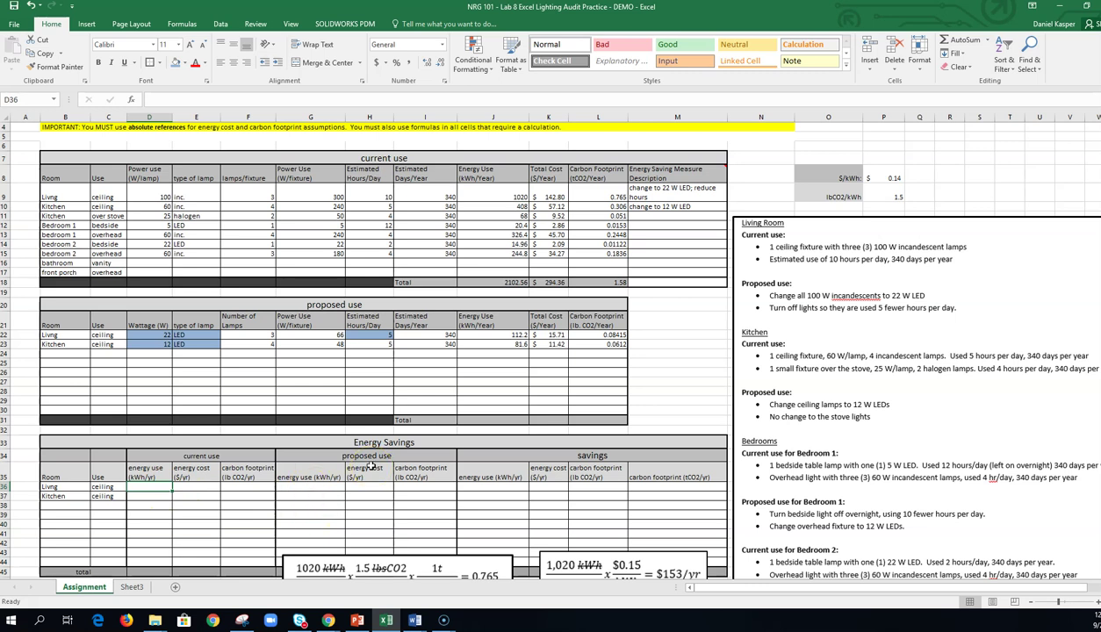
type("=")
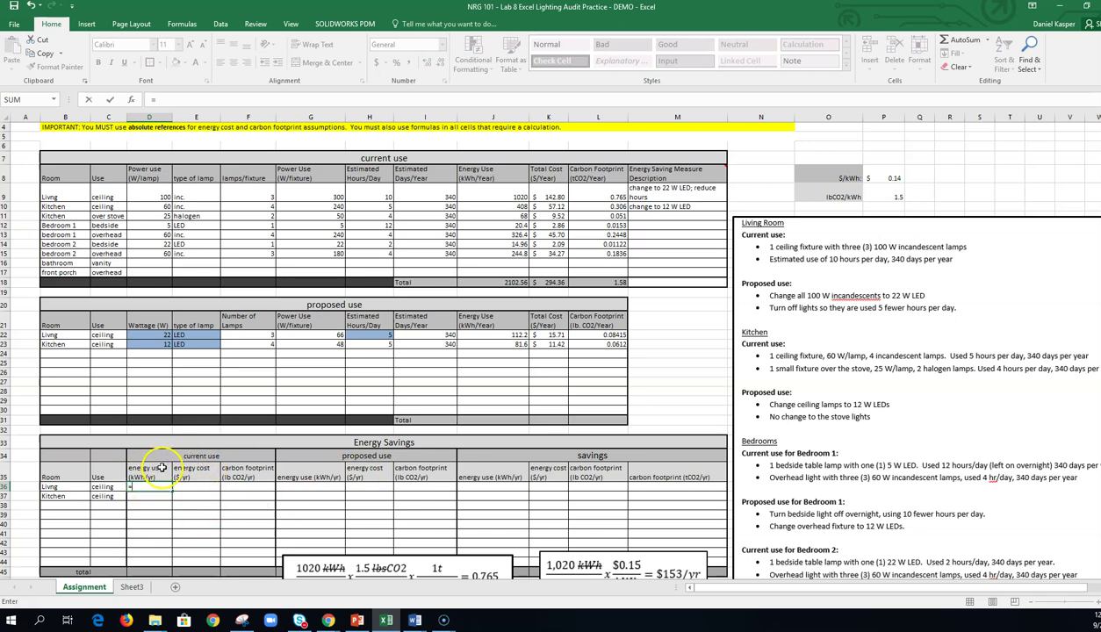
left_click(484, 192)
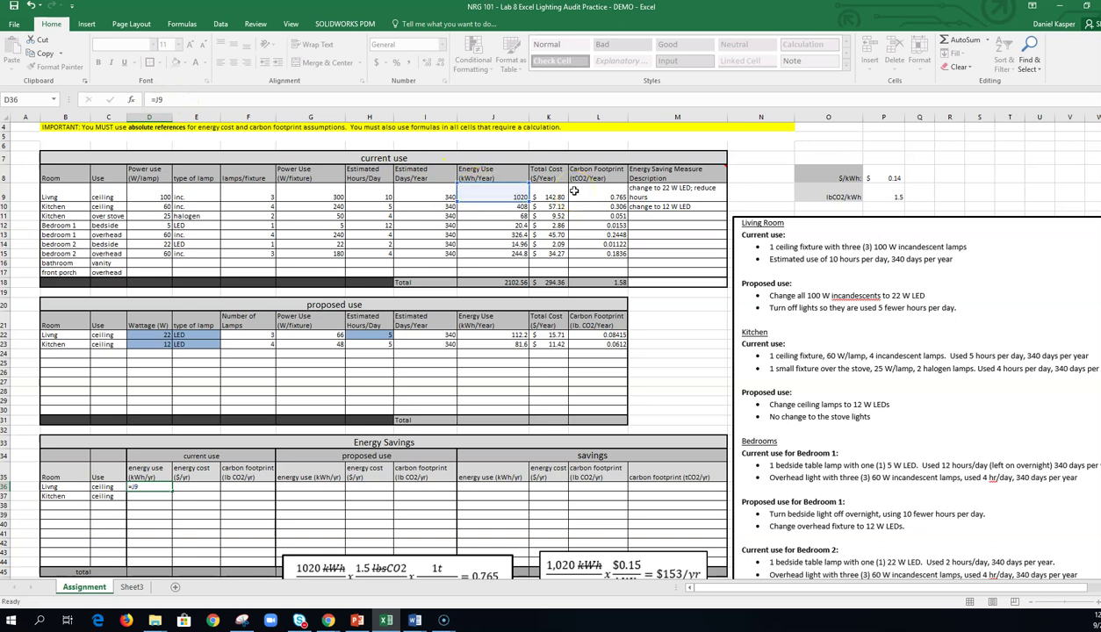
key("Return")
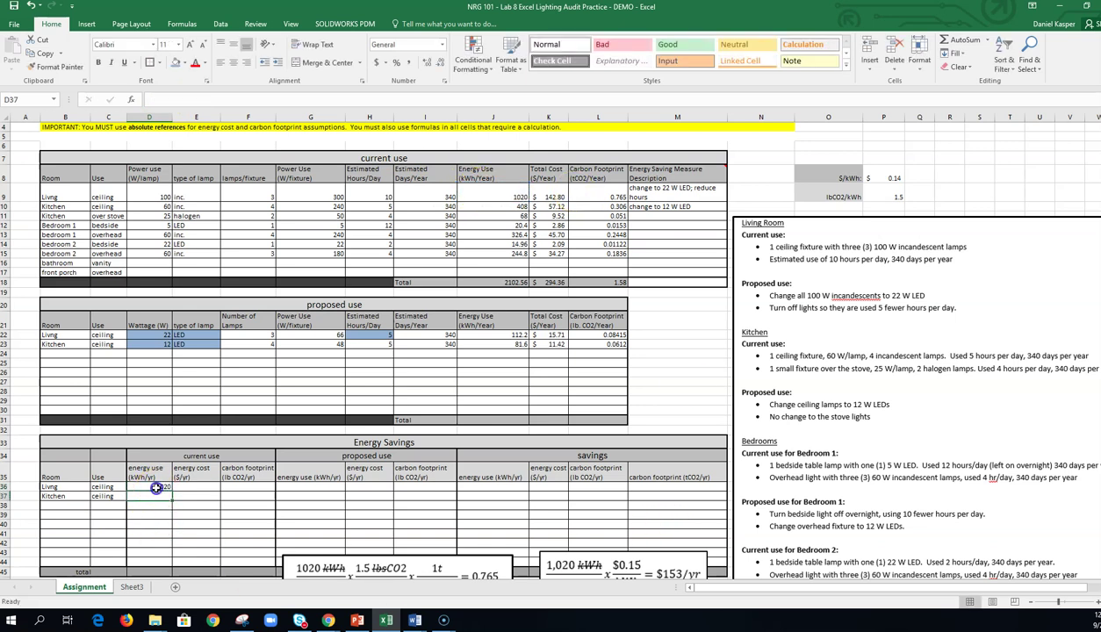
Compare the living room's energy use formula in J9 of the current use table with the linked reference in D36
left_click(514, 193)
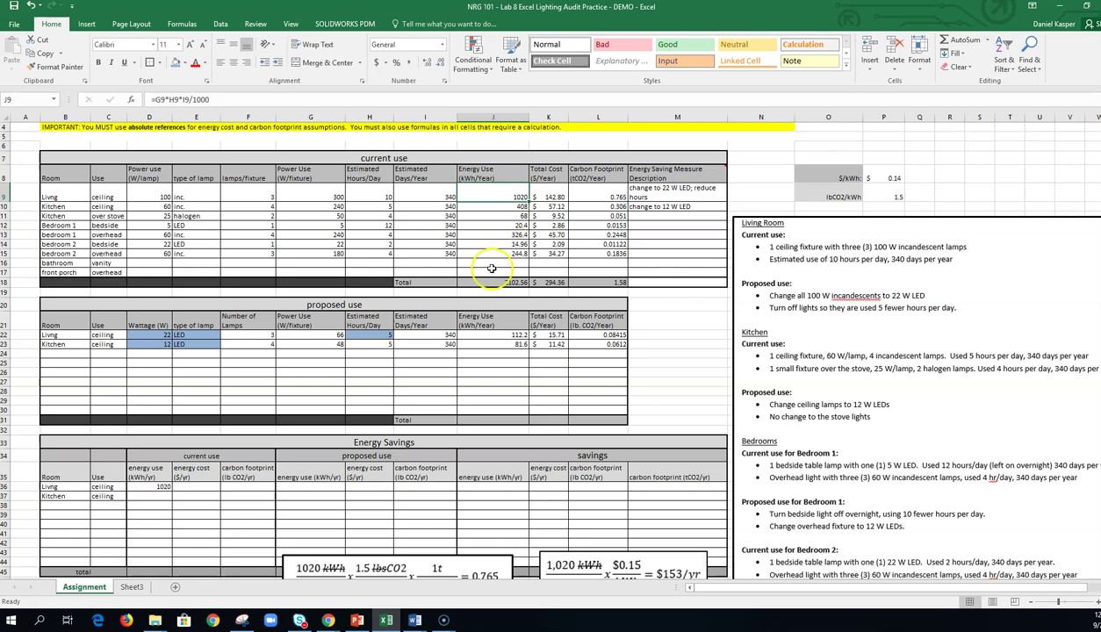
left_click(150, 487)
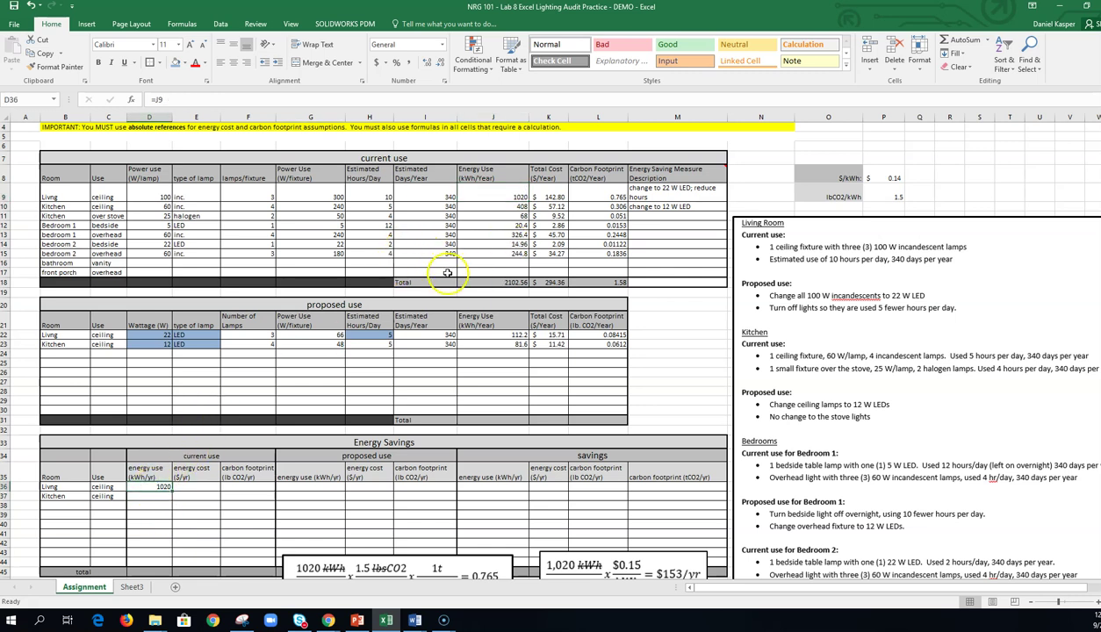
left_click(481, 198)
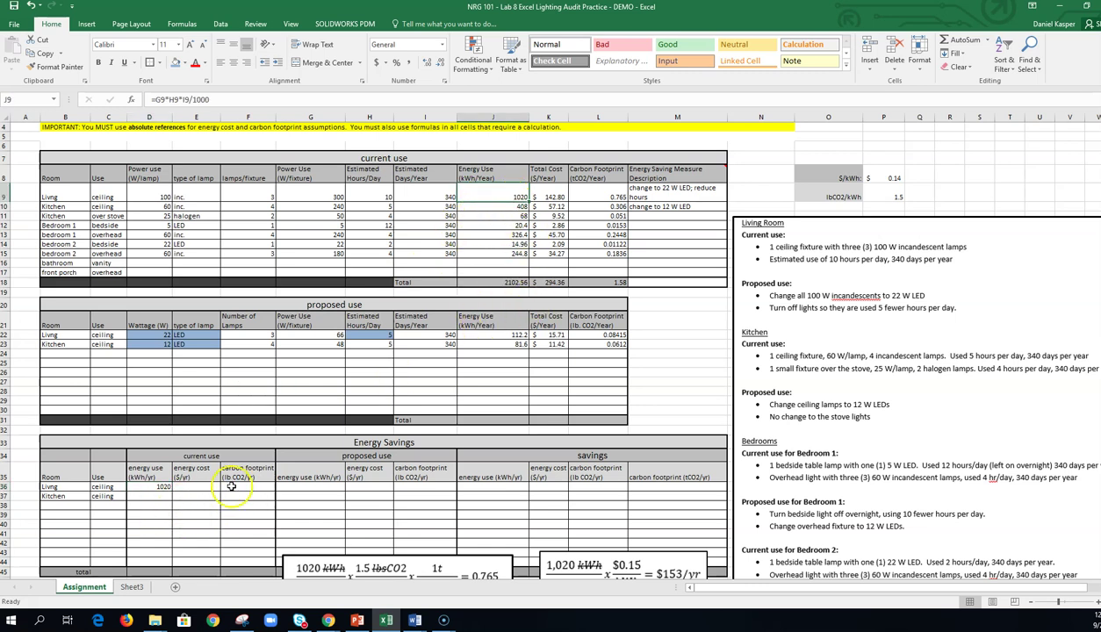
left_click(492, 226)
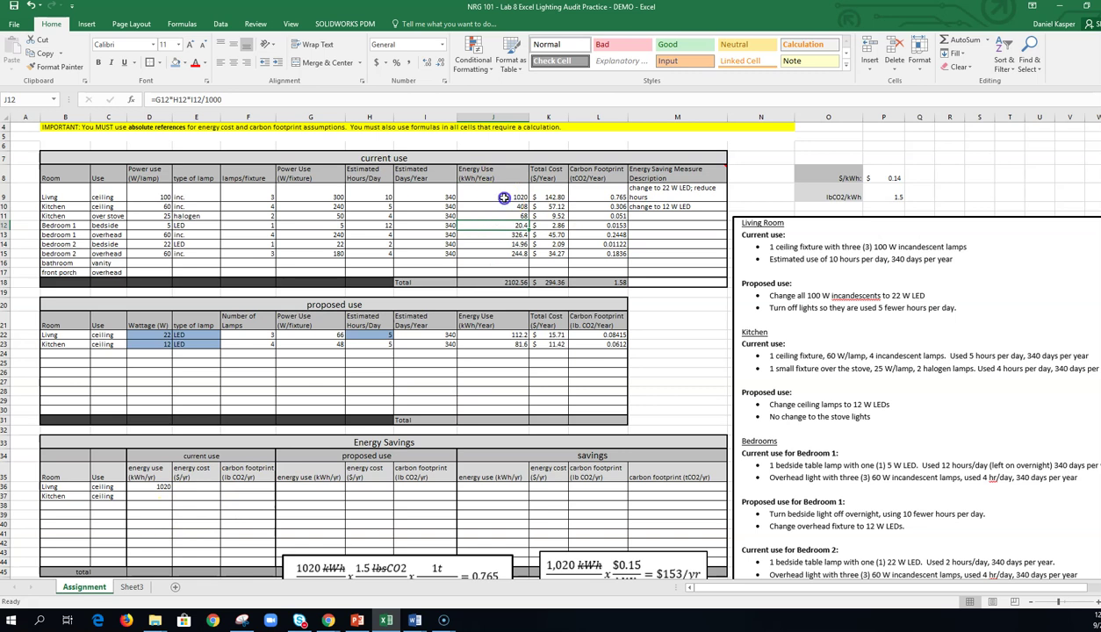
left_click(504, 198)
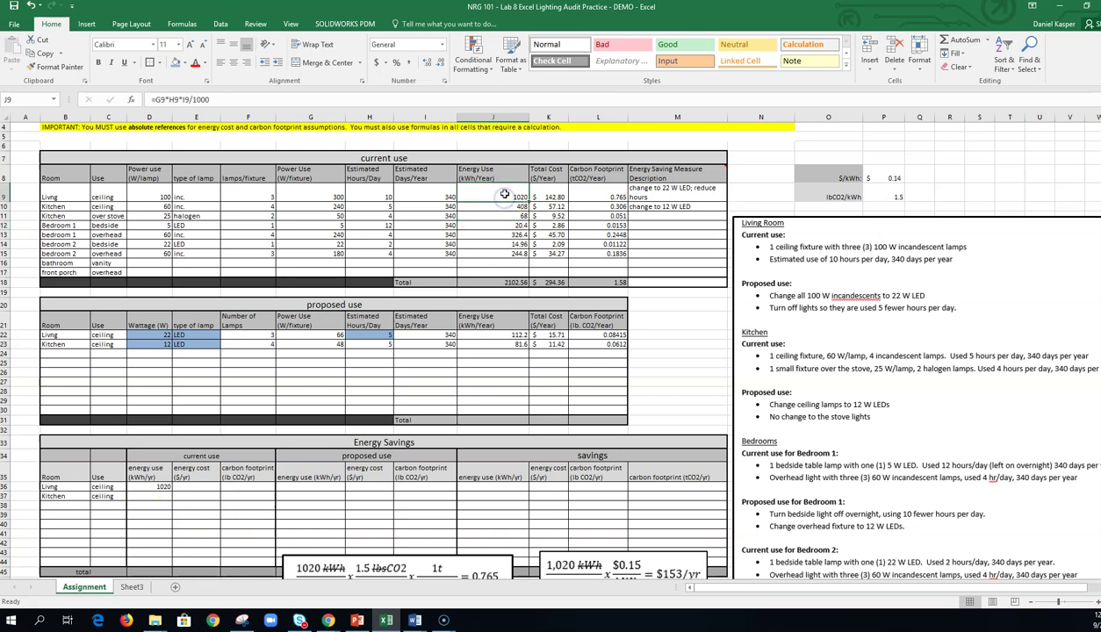
left_click(163, 497)
left_click(486, 198)
Fill the D36 energy use reference down to the Kitchen row in D37 and inspect which cell the copied formula references
left_click(159, 485)
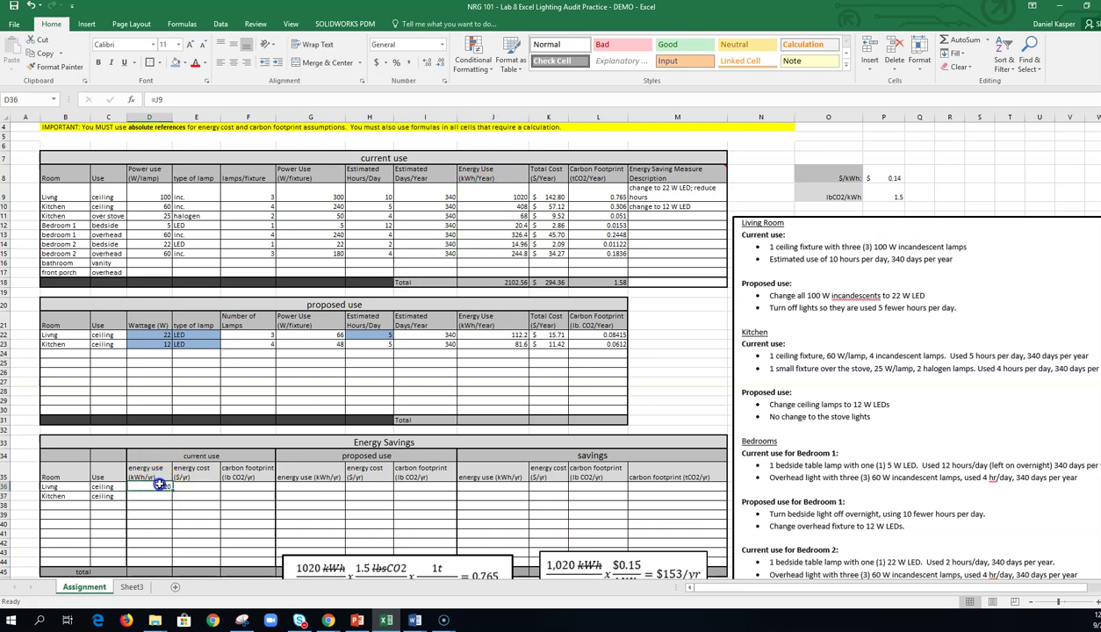
left_click_drag(173, 490, 173, 499)
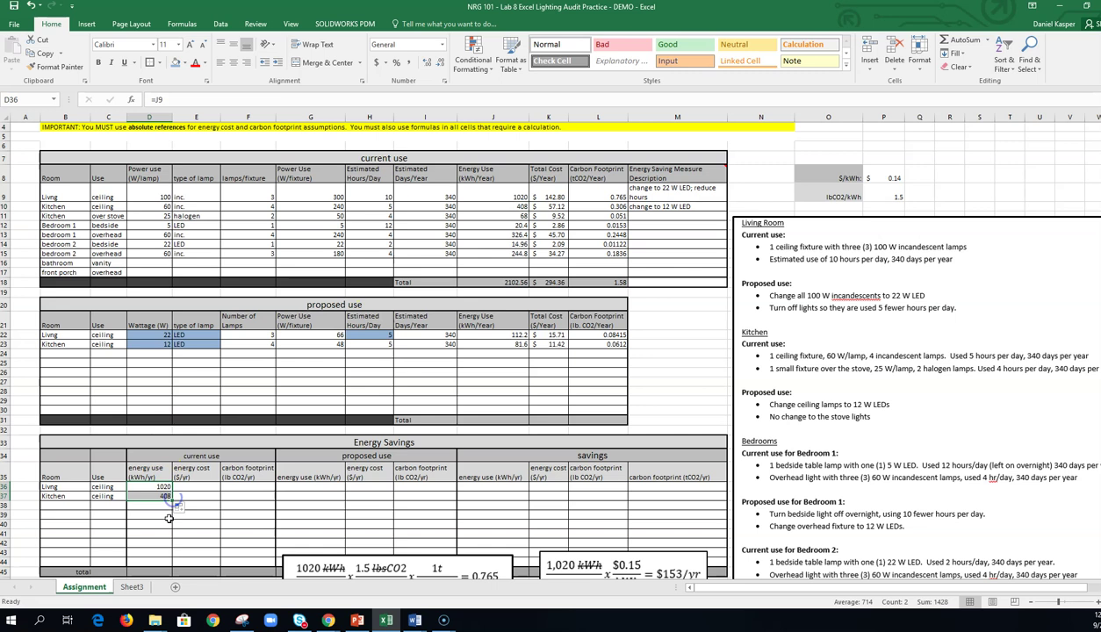
left_click(154, 496)
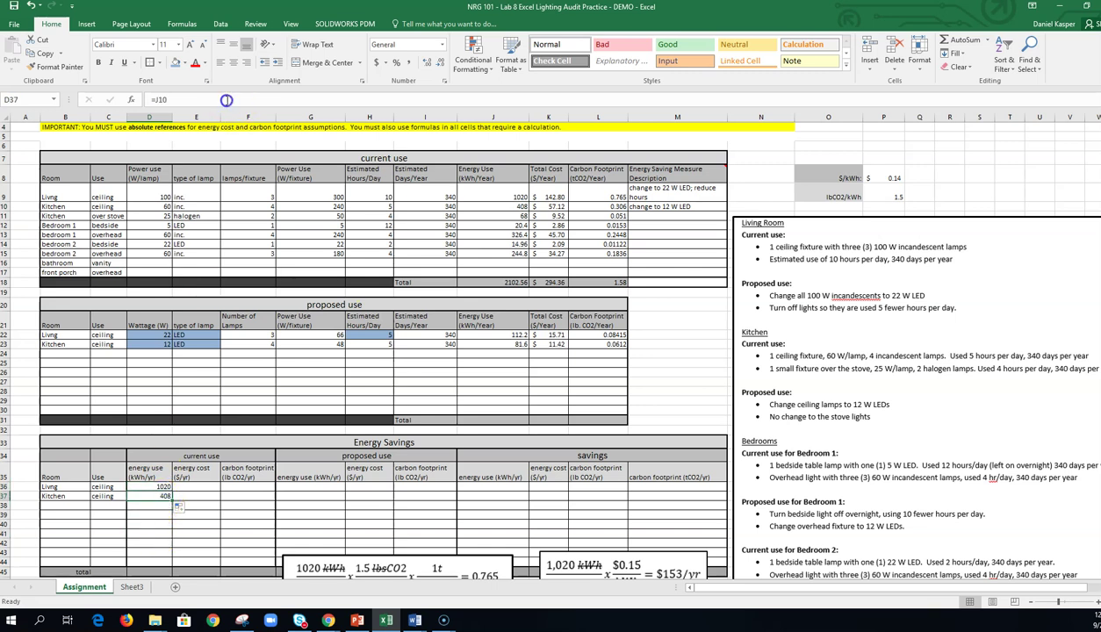
left_click(221, 99)
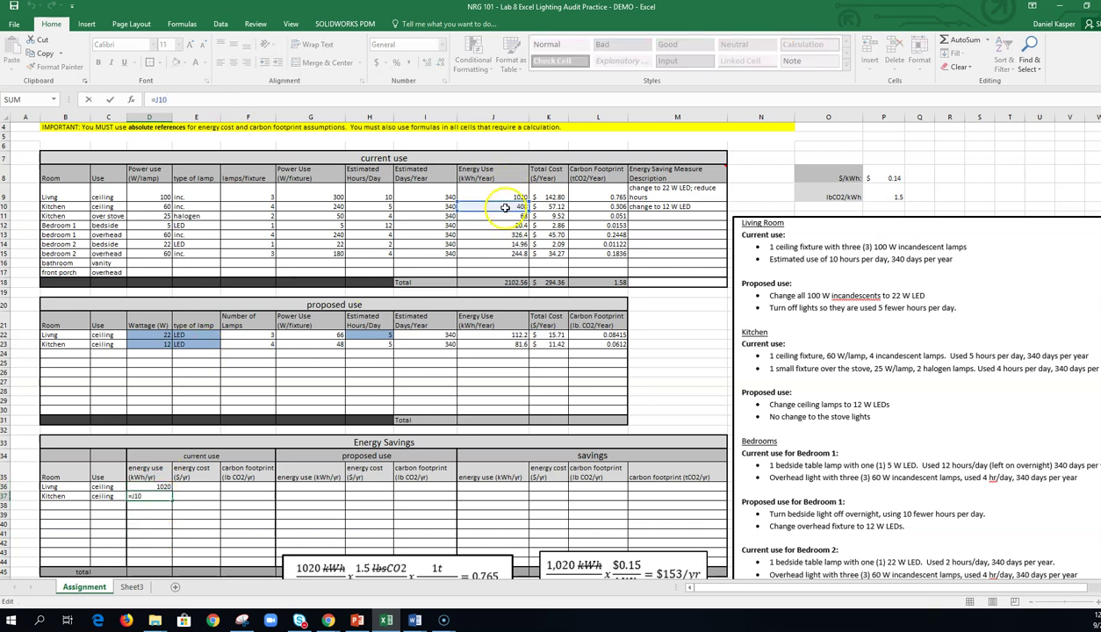
Compare the linked energy use reference in D36 with the living room's total cost and energy use formulas in K9 and J9
key("Return")
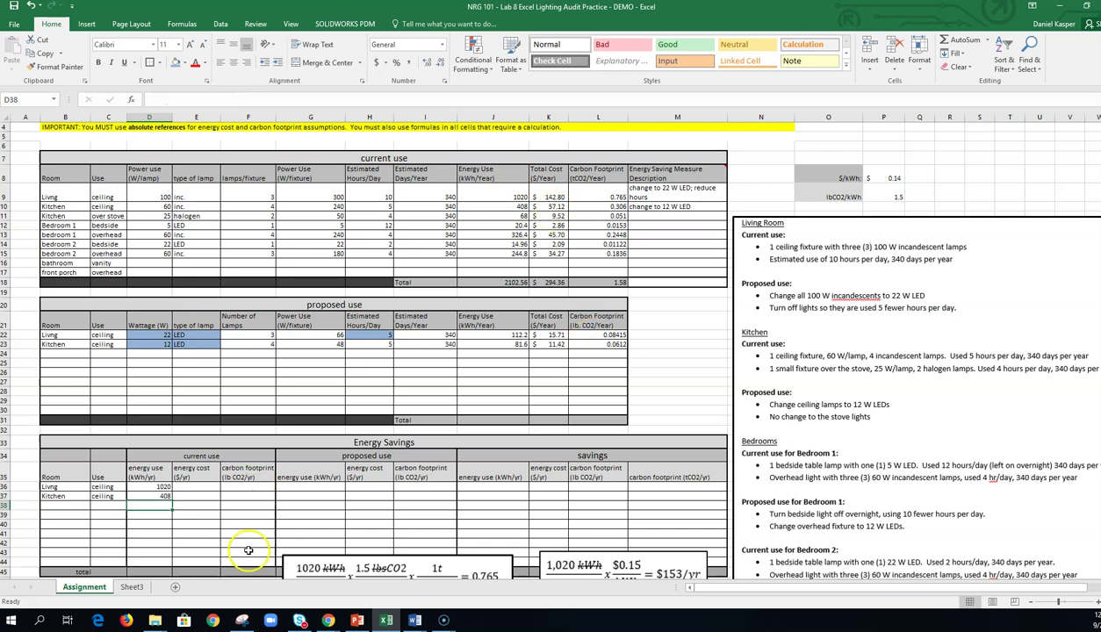
left_click(163, 490)
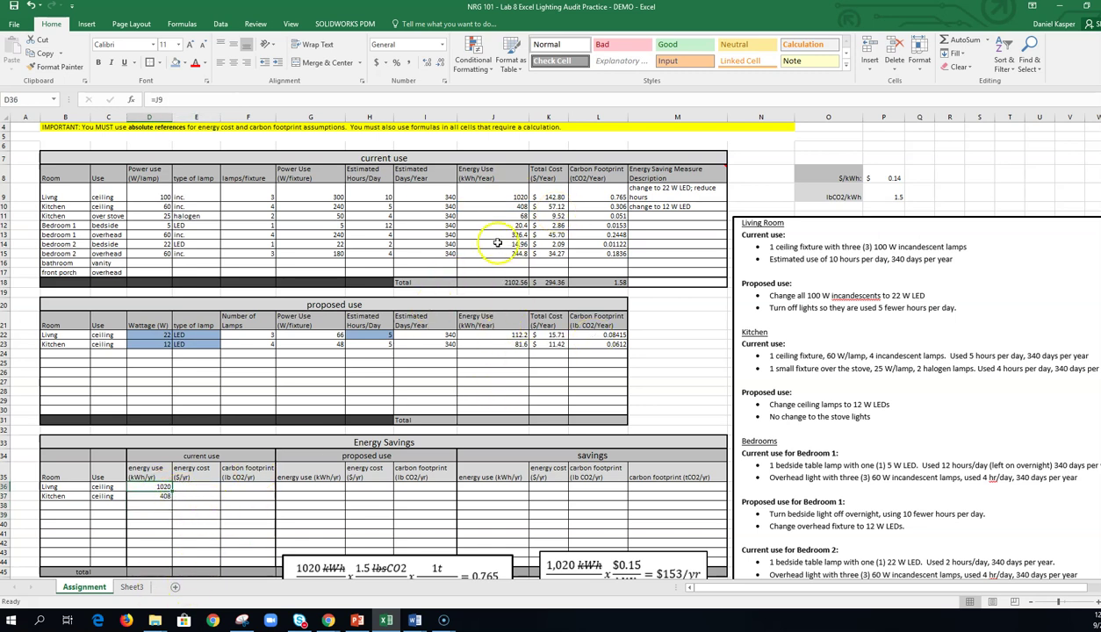
left_click(202, 495)
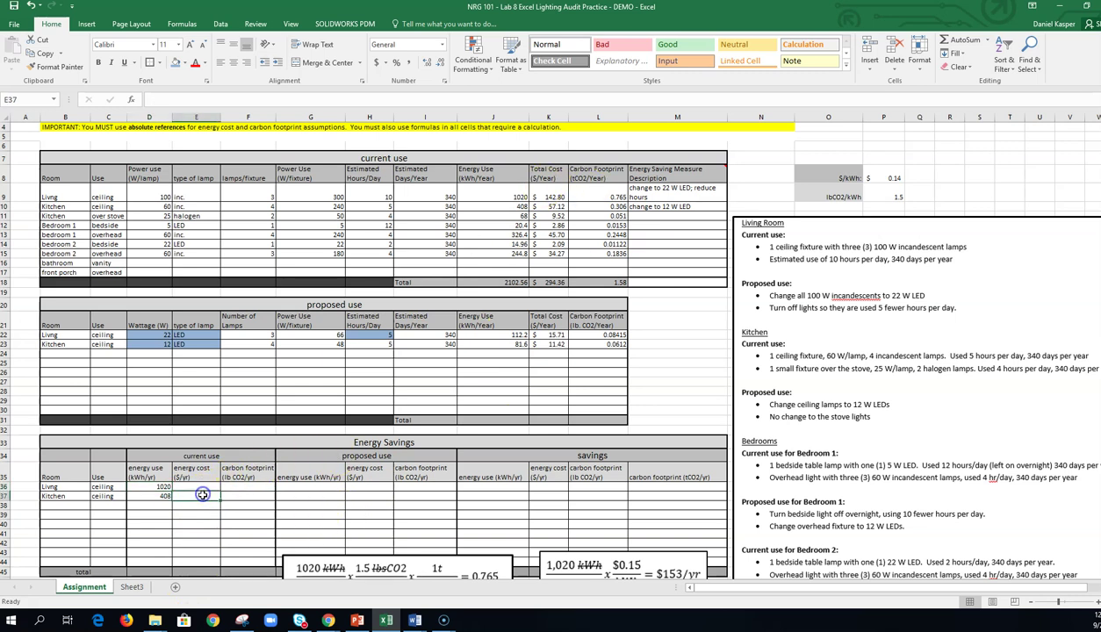
left_click(535, 188)
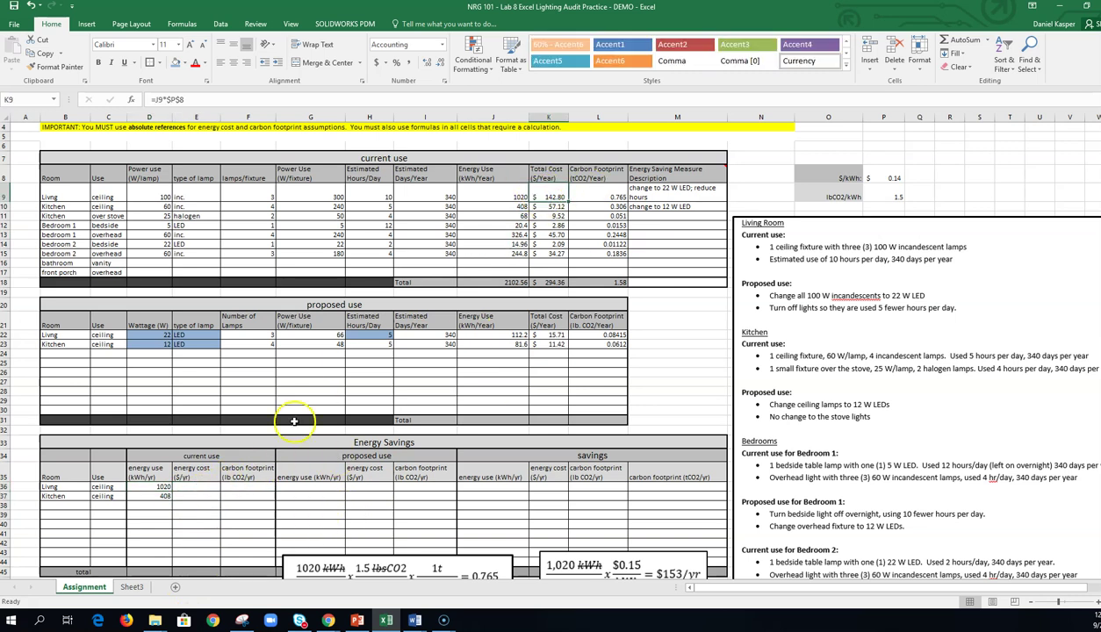
left_click(492, 195)
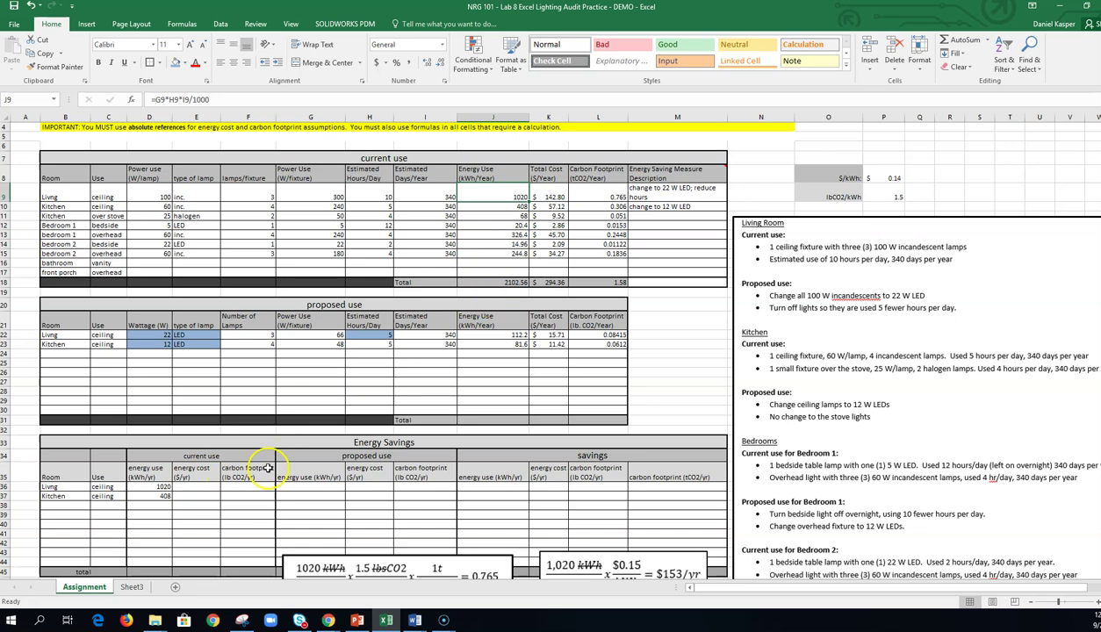
Fill the D36 reference across to energy cost E36 and carbon footprint F36, and inspect which current use cells they reference
left_click(167, 488)
left_click_drag(175, 492, 246, 492)
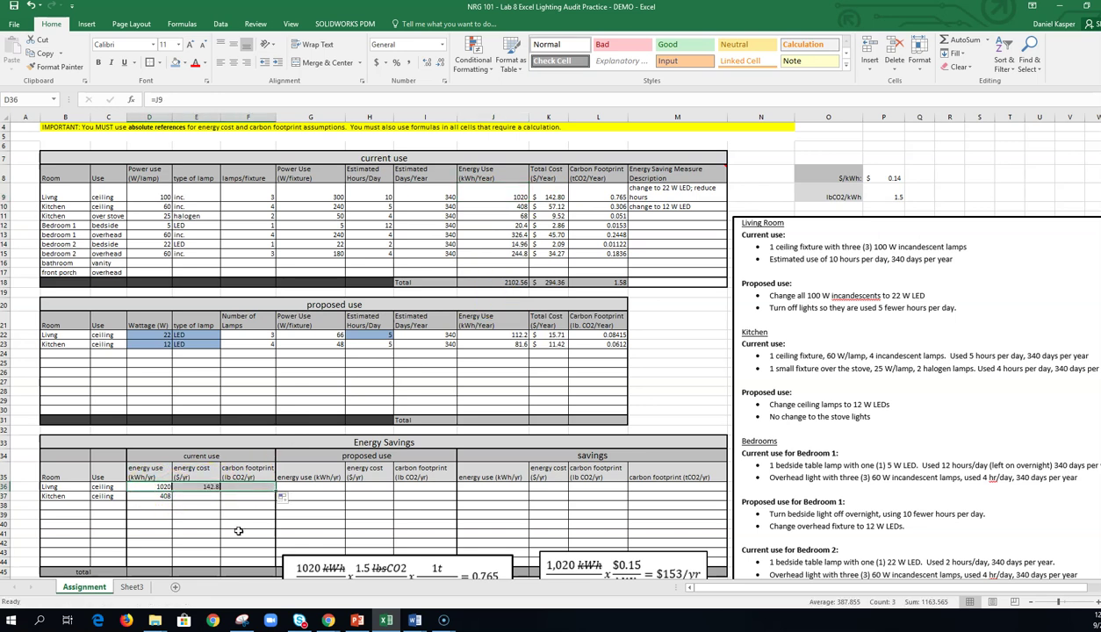
left_click(232, 524)
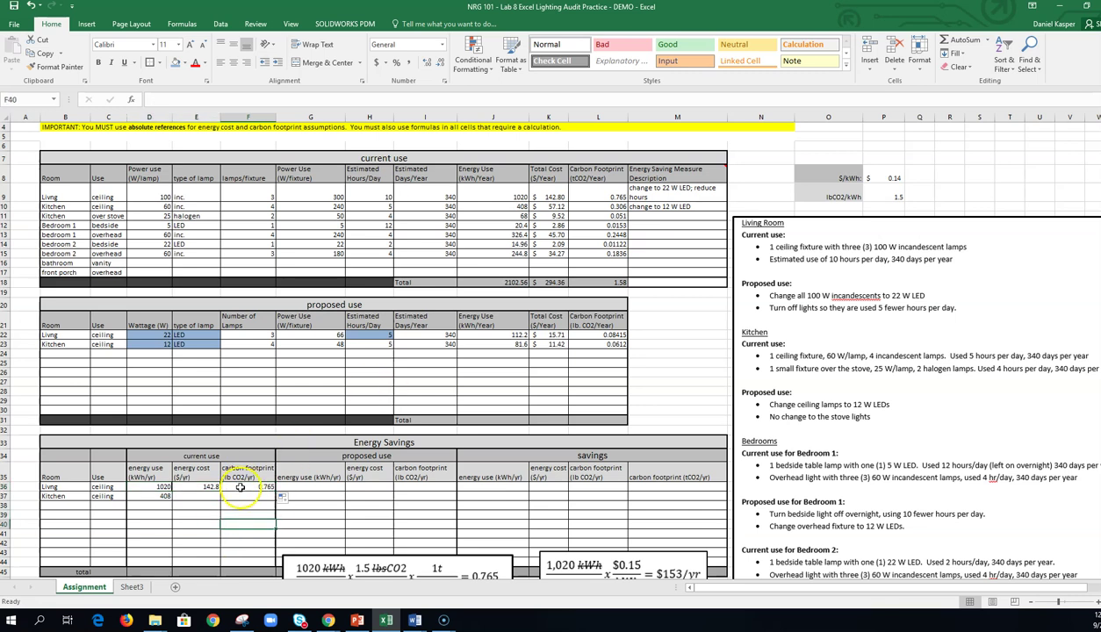
left_click(250, 487)
key("Down")
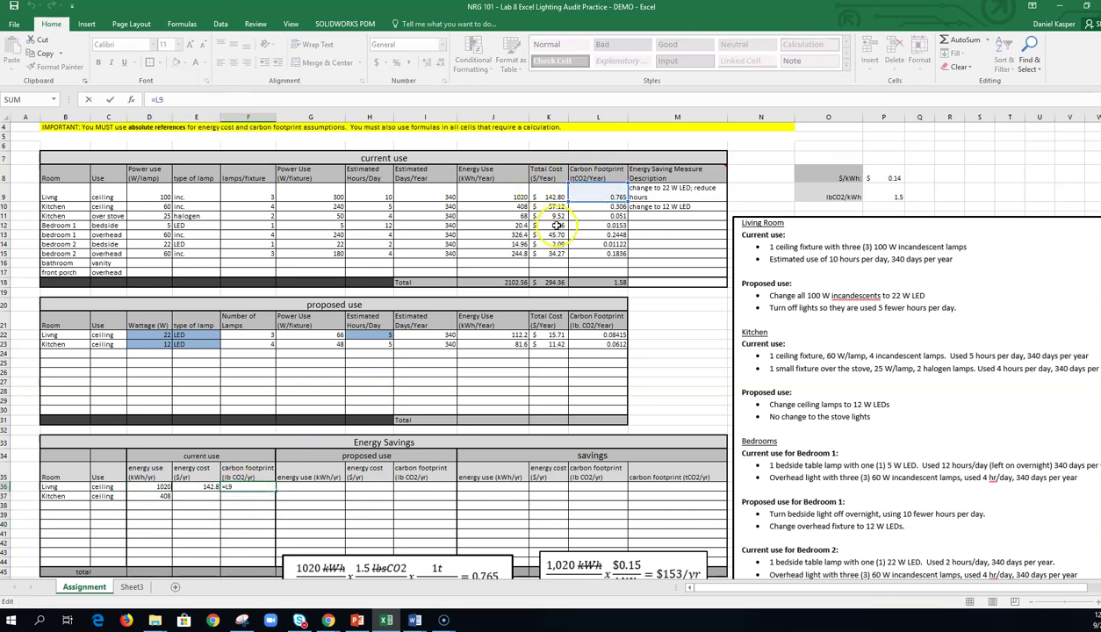
left_click(204, 486)
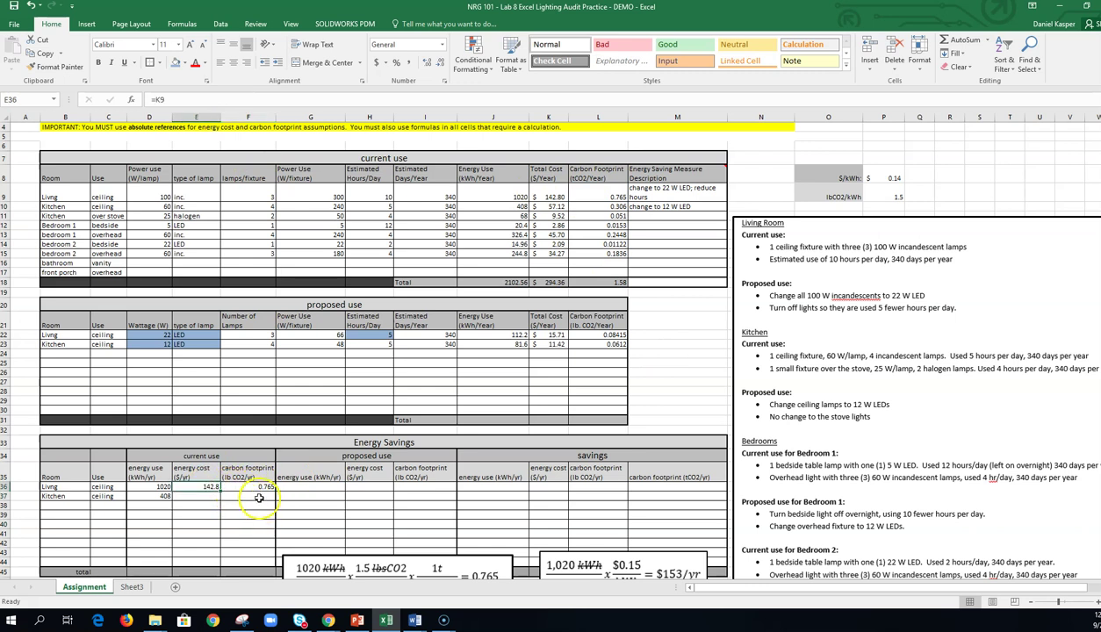
Fill the energy cost and carbon footprint references in E36:F36 down to the Kitchen row and inspect the copied formulas
left_click_drag(255, 489, 276, 500)
left_click(374, 519)
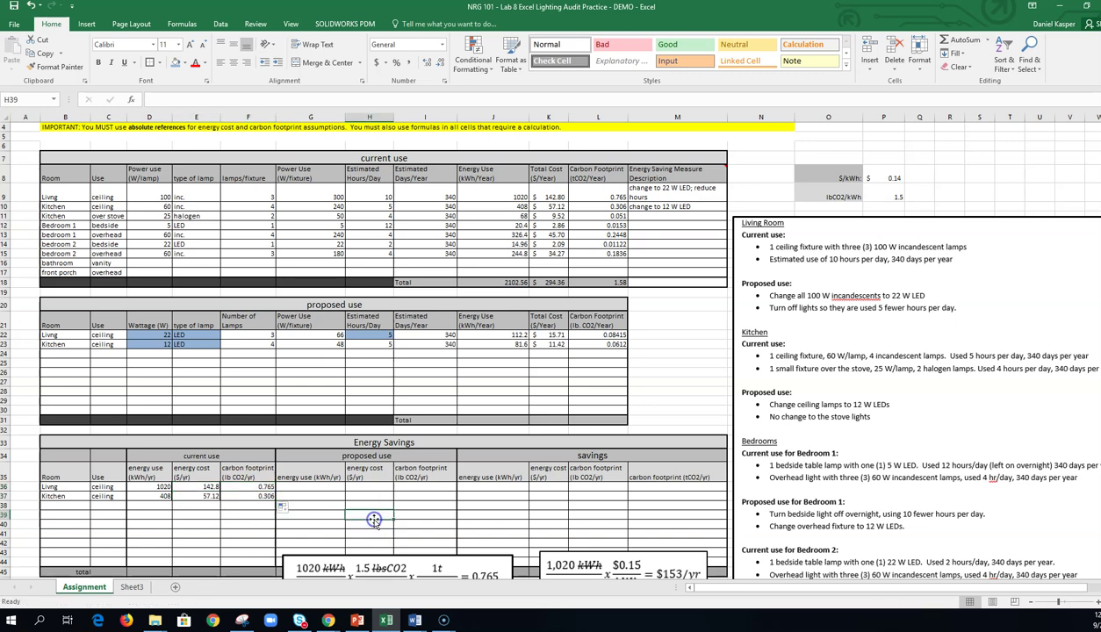
left_click(200, 496)
left_click(214, 99)
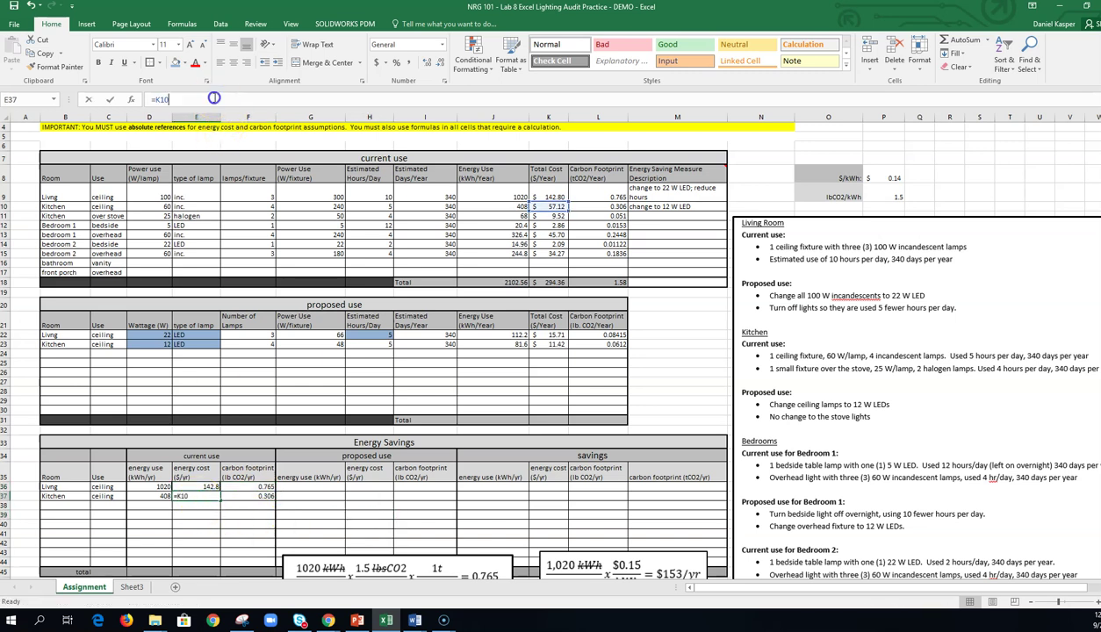
left_click(422, 530)
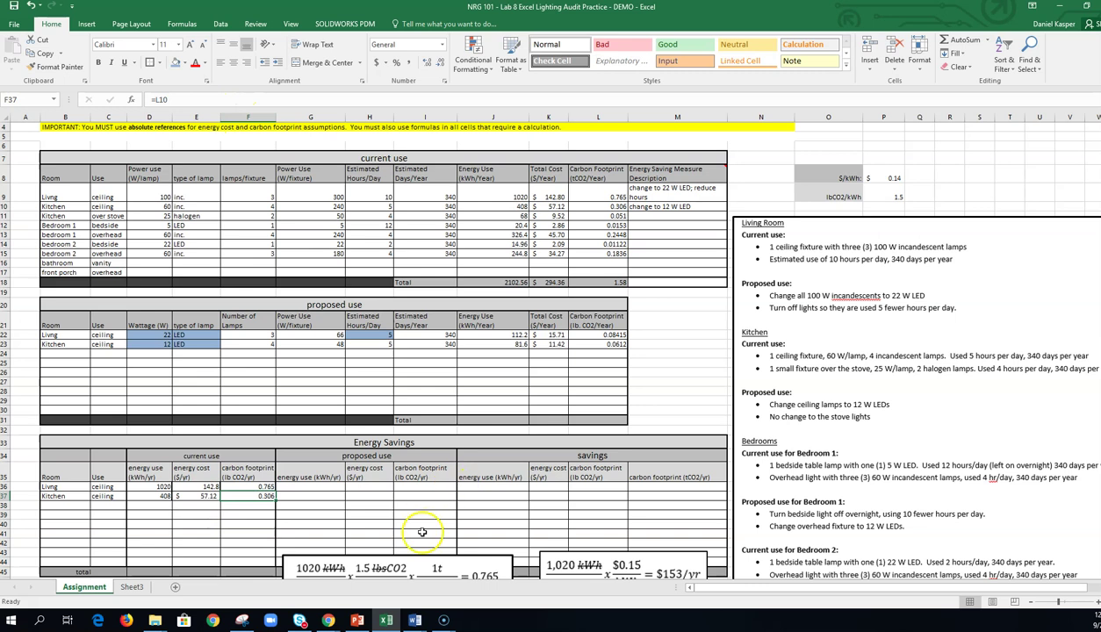
left_click(255, 527)
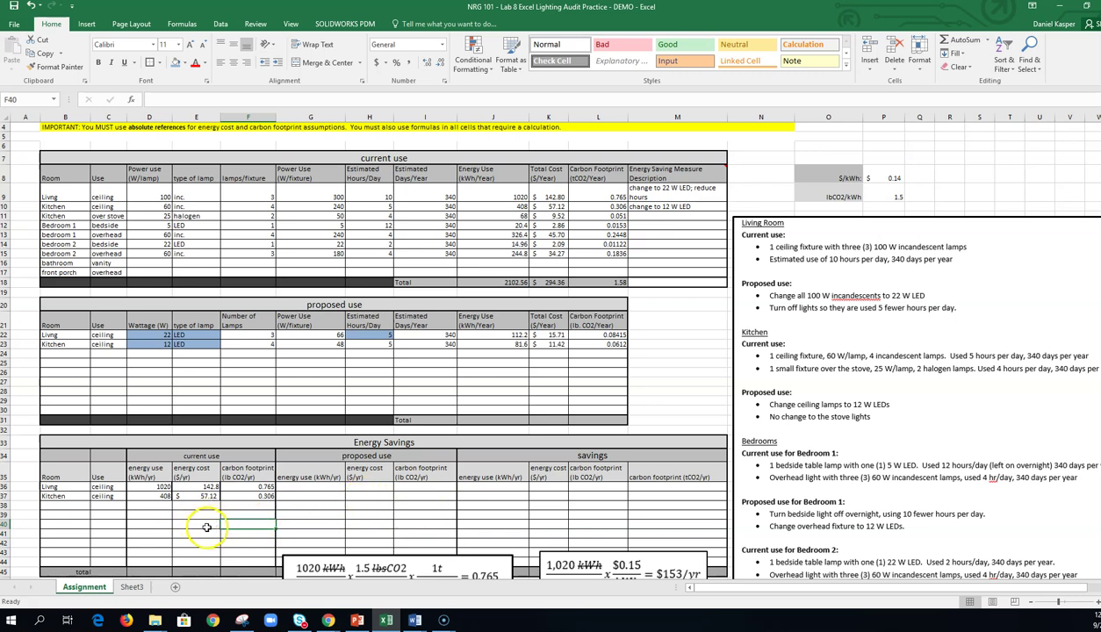
Format the current energy costs in E36:E37 with the dollar accounting number format
left_click_drag(197, 487, 197, 496)
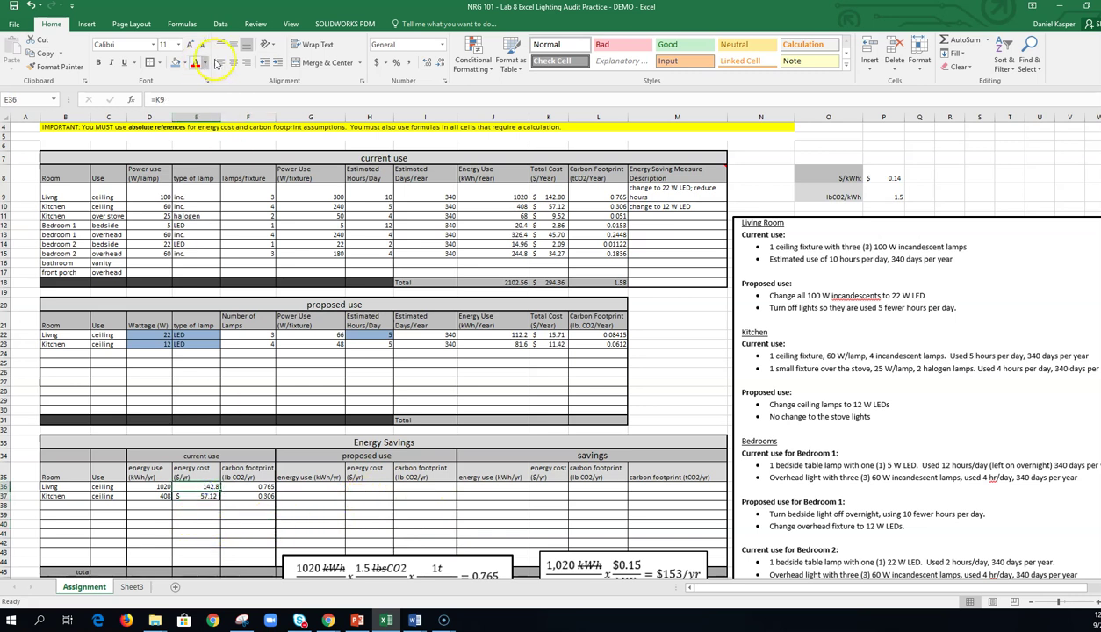
left_click(375, 61)
left_click(369, 533)
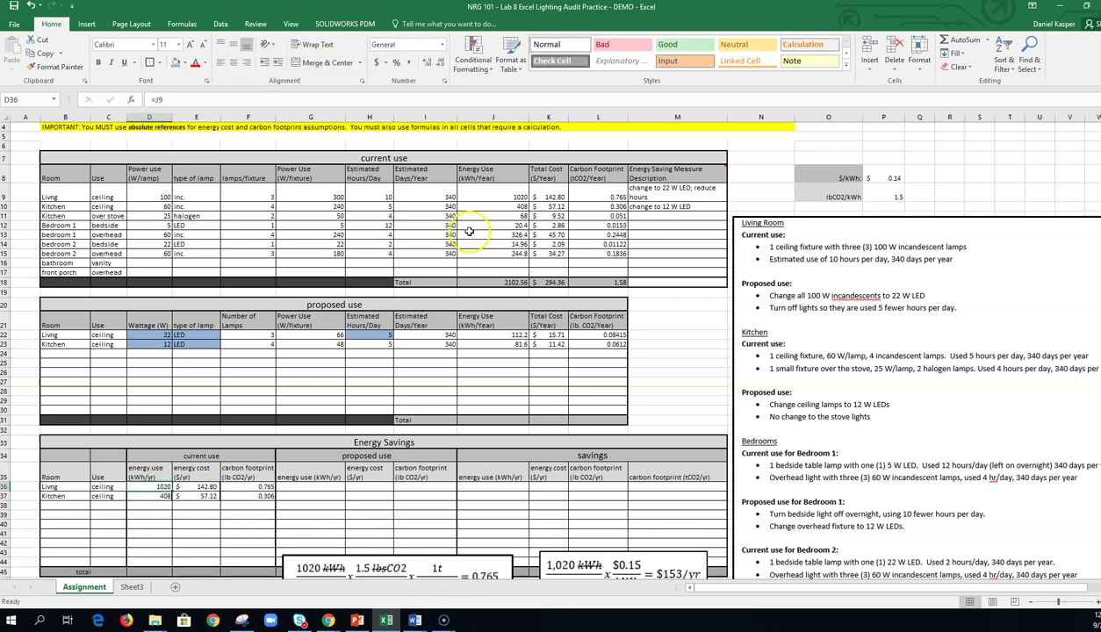
Examine the living room's energy use formula in J9, the Kitchen reference in D37 and the power use per fixture formulas in column G
left_click(496, 199)
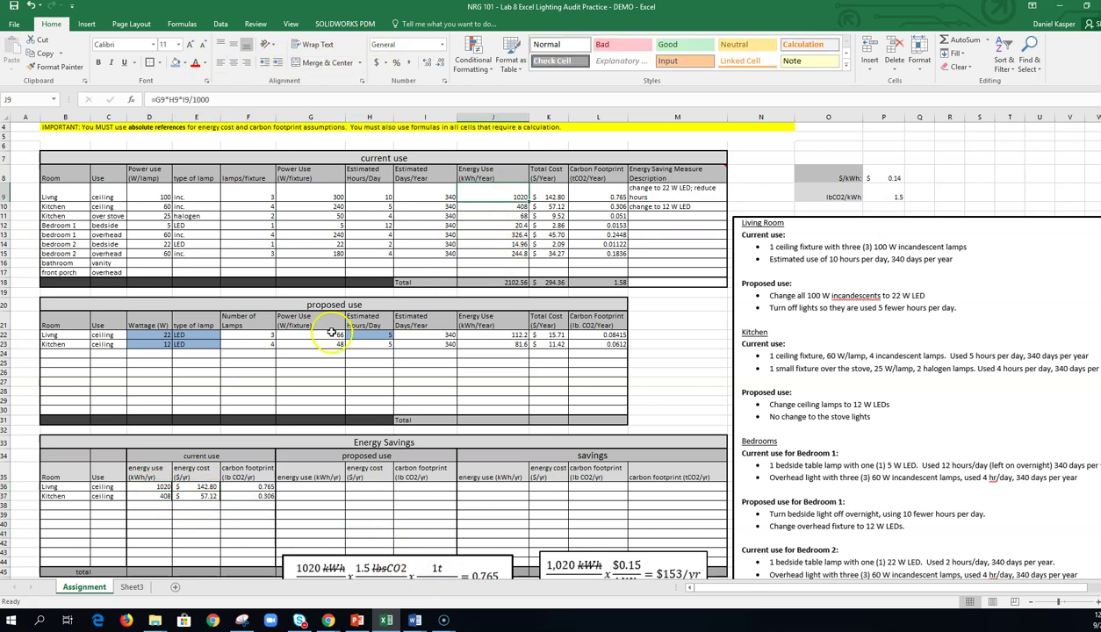
left_click(150, 495)
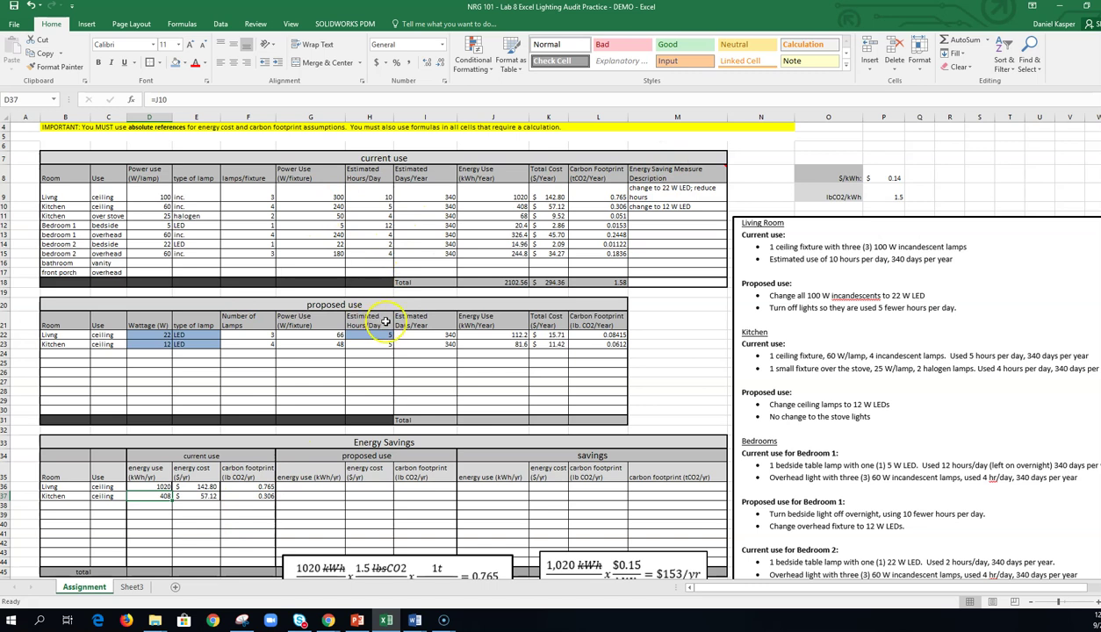
left_click(313, 191)
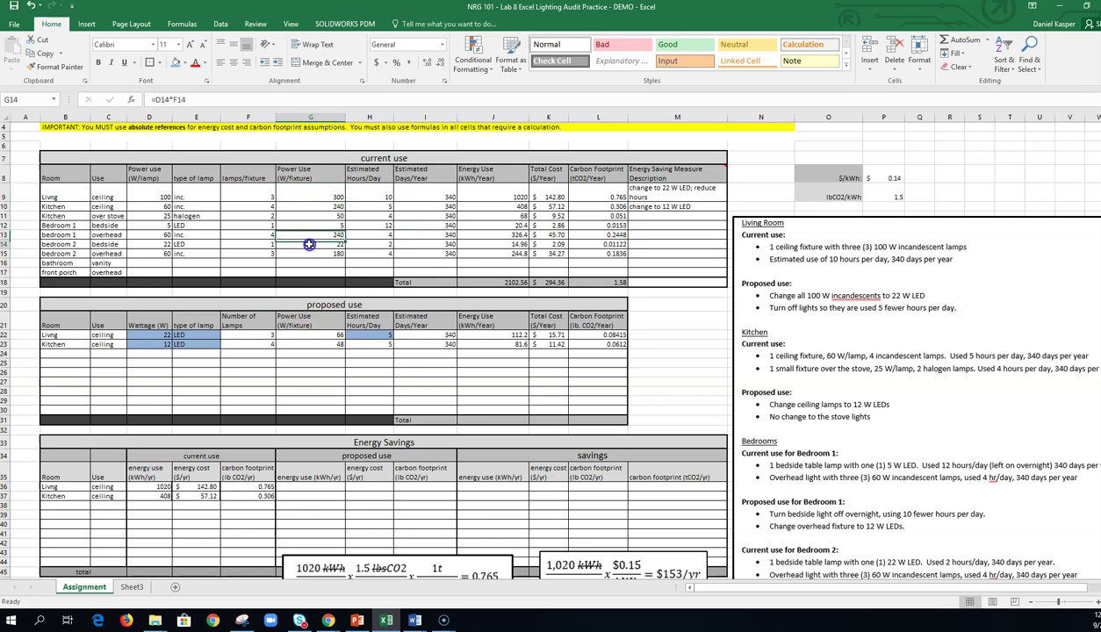
left_click(317, 191)
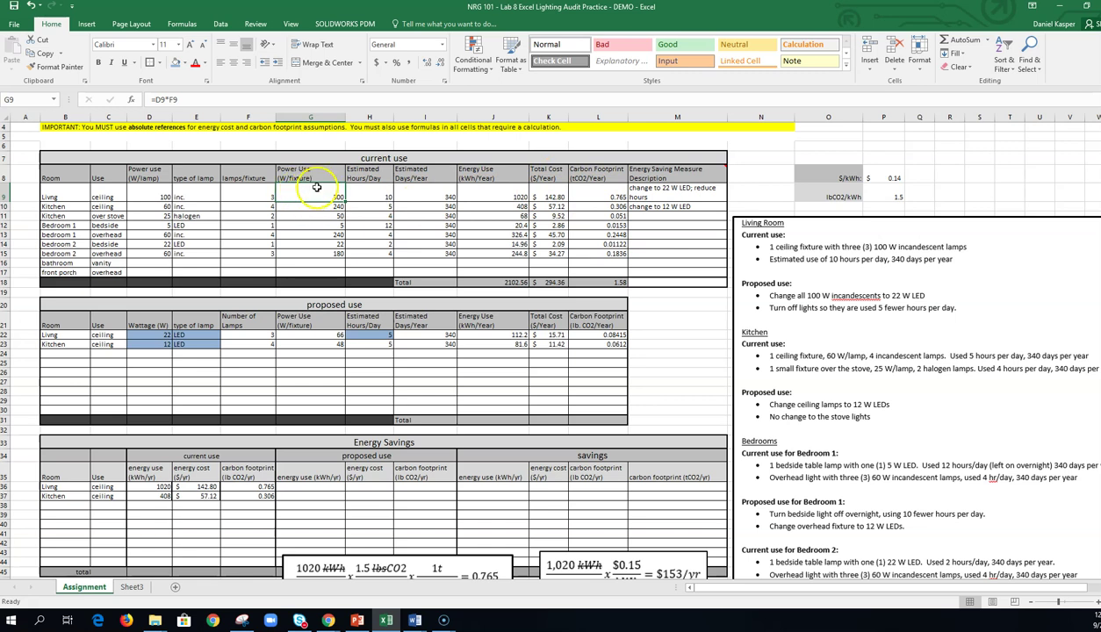
left_click(544, 225)
left_click(492, 196)
key("Right")
key("Right")
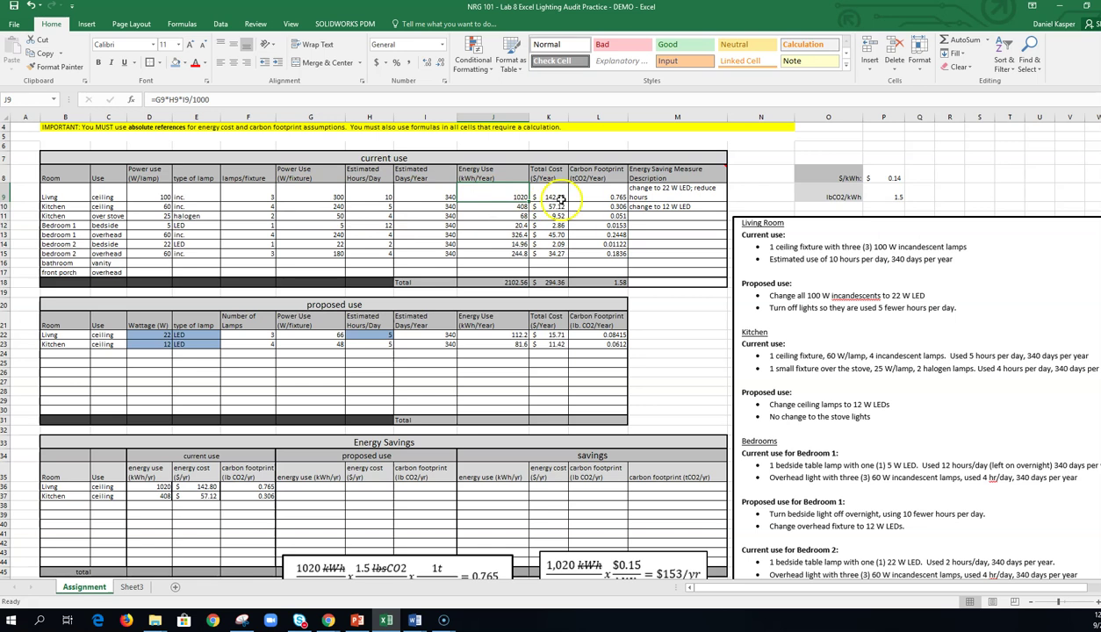
Highlight the living room results in J9:L9 and the linked cells D36:F36 with a green fill
left_click_drag(512, 200, 578, 197)
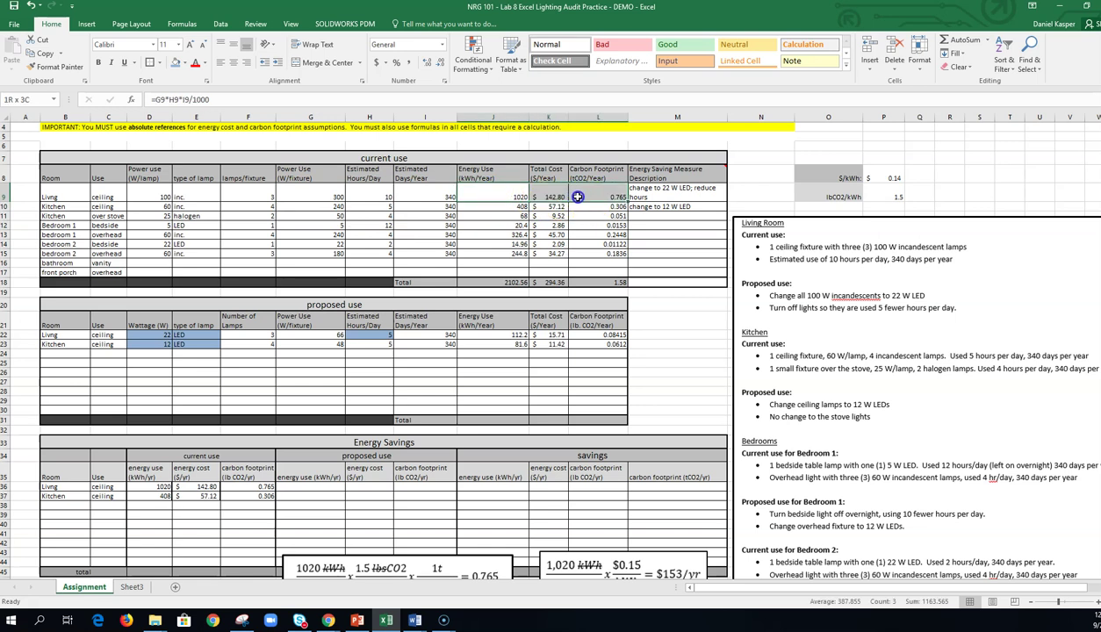
left_click(187, 64)
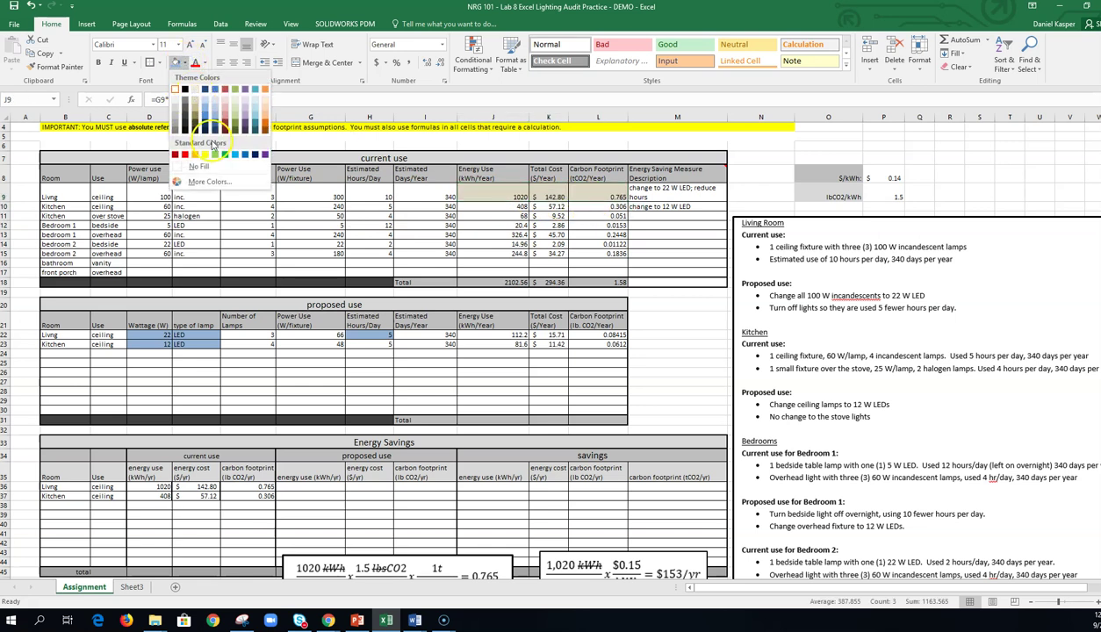
left_click(215, 163)
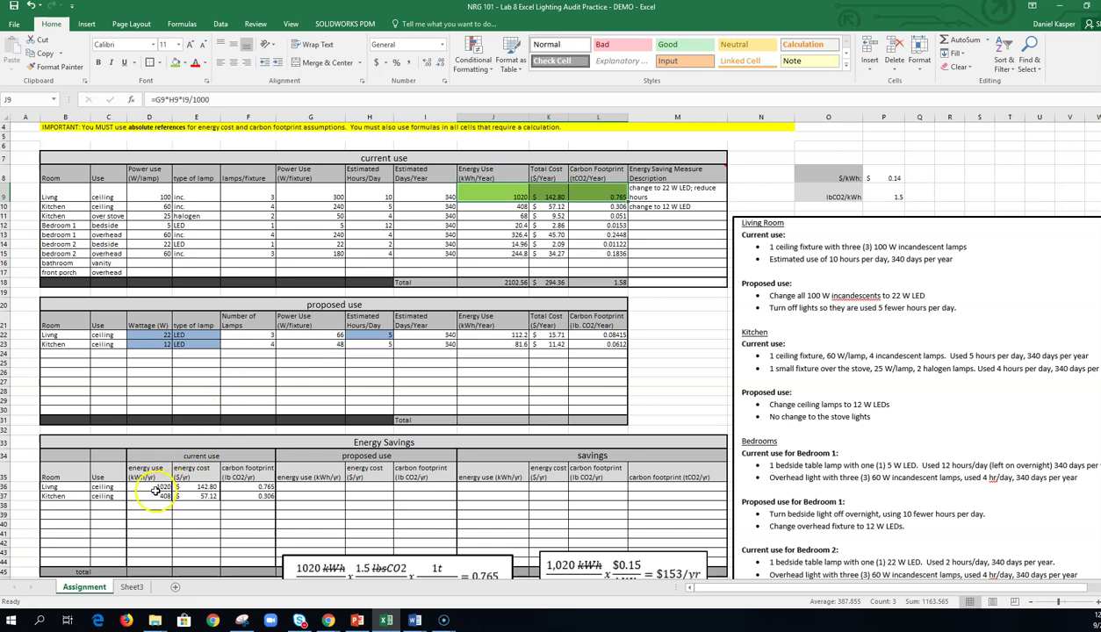
left_click_drag(157, 489, 226, 488)
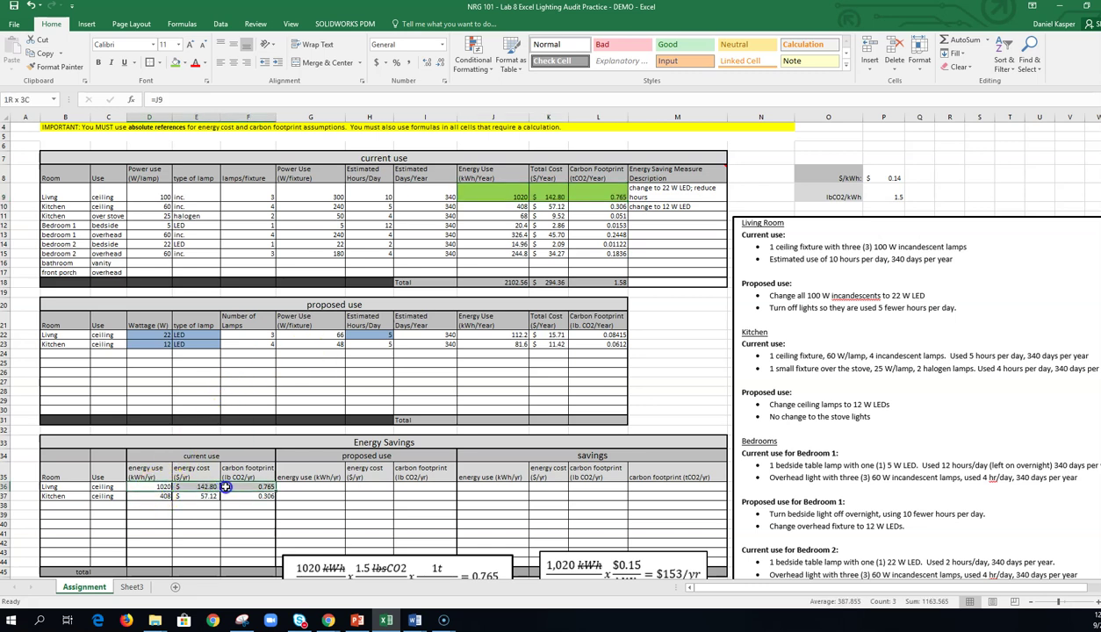
left_click(175, 62)
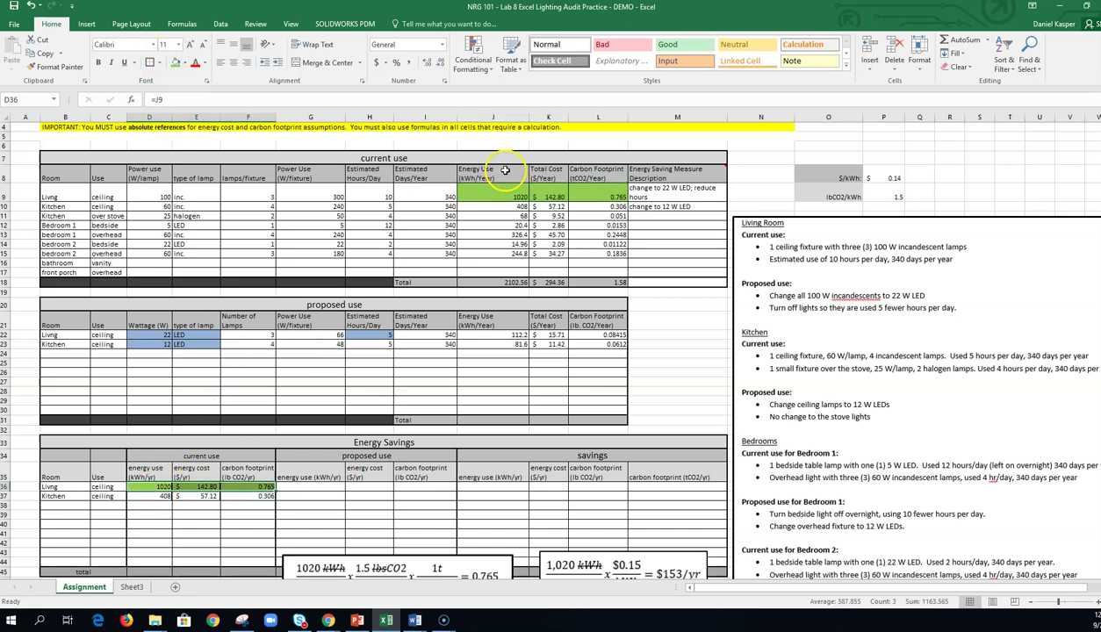
Overwrite the living room's power use per fixture in G9 of the current use table with 200
left_click(503, 356)
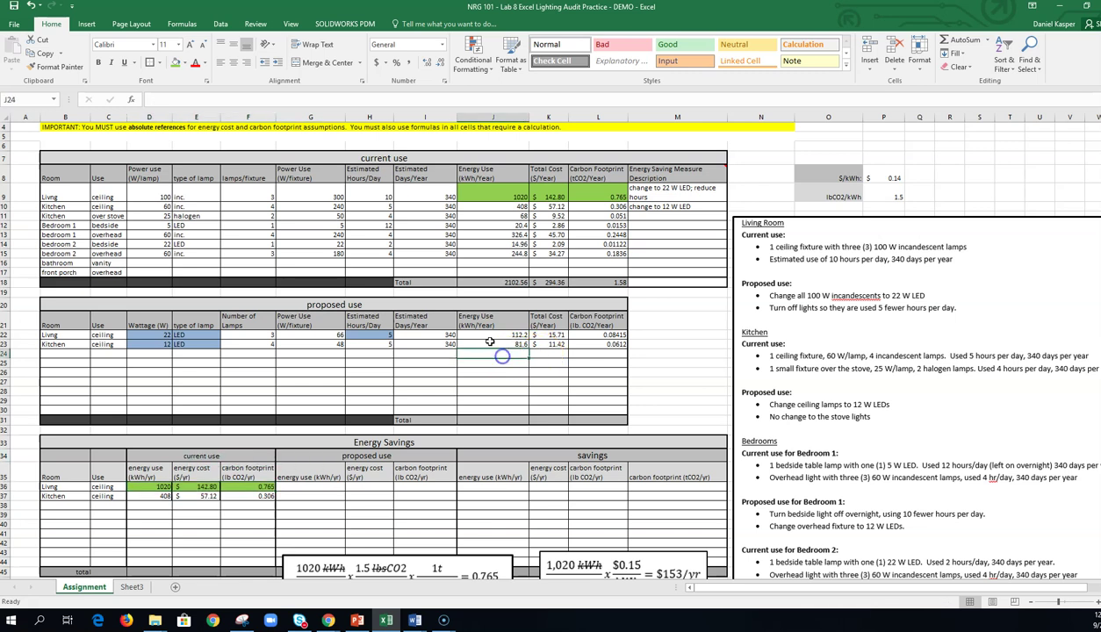
left_click(316, 195)
left_click(318, 235)
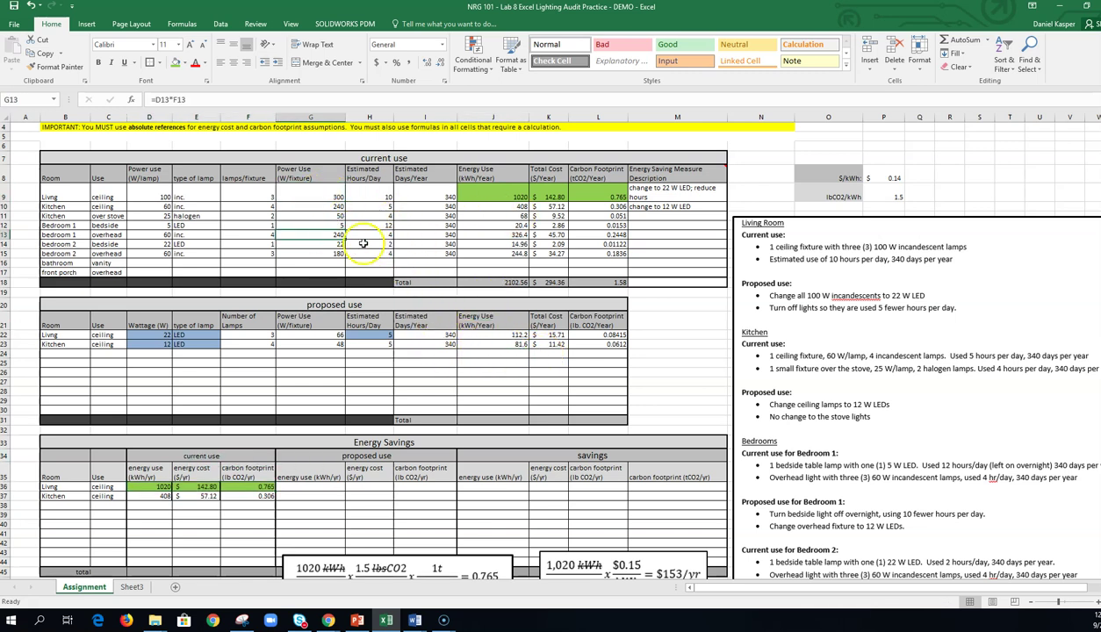
left_click(325, 195)
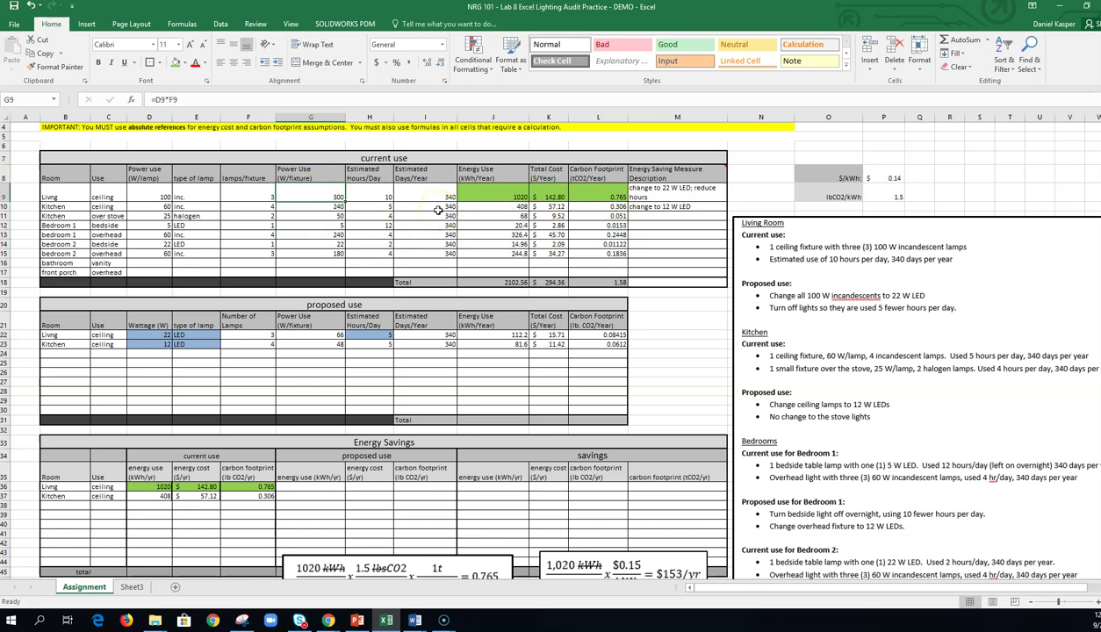
type("2")
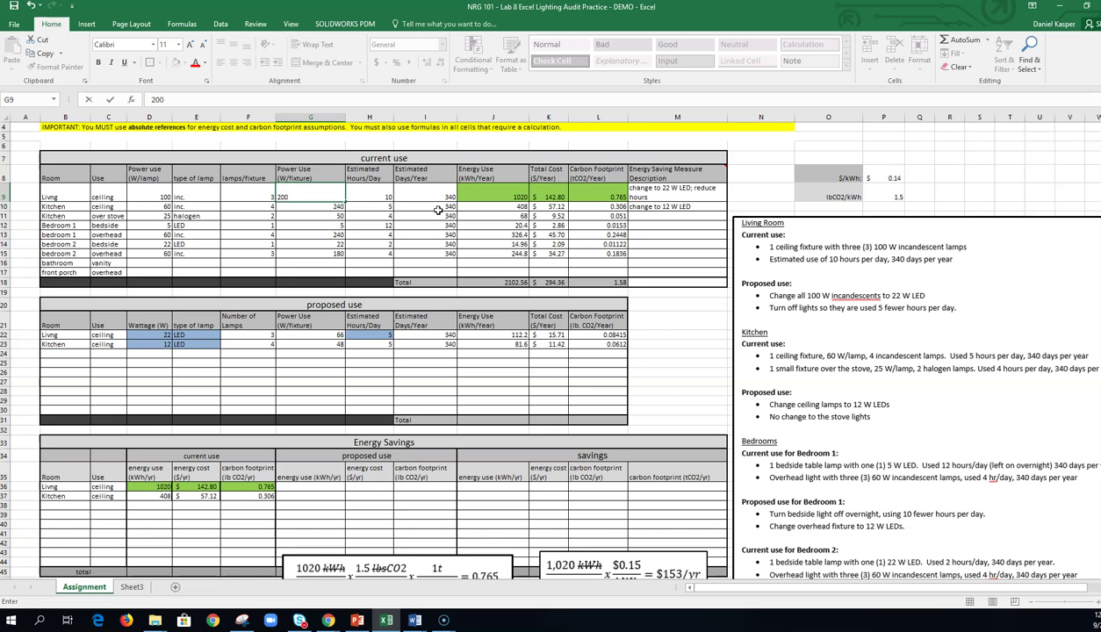
key("Return")
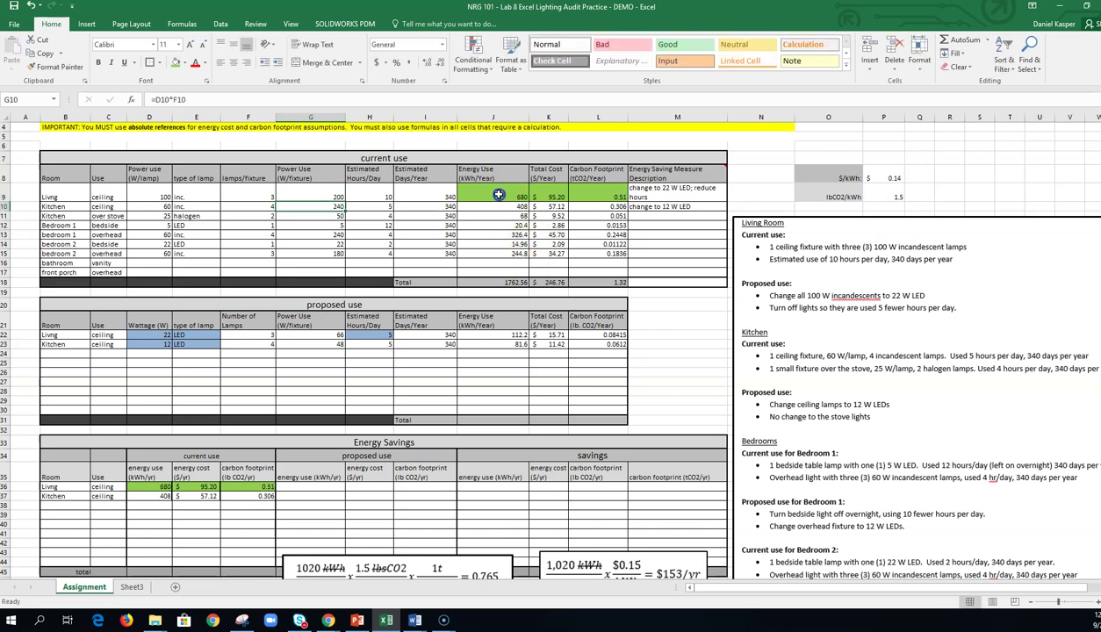
Compare the living room's recalculated values in J9:L9 with the linked values in D36:F36, and return to the power use in G9
left_click(580, 196)
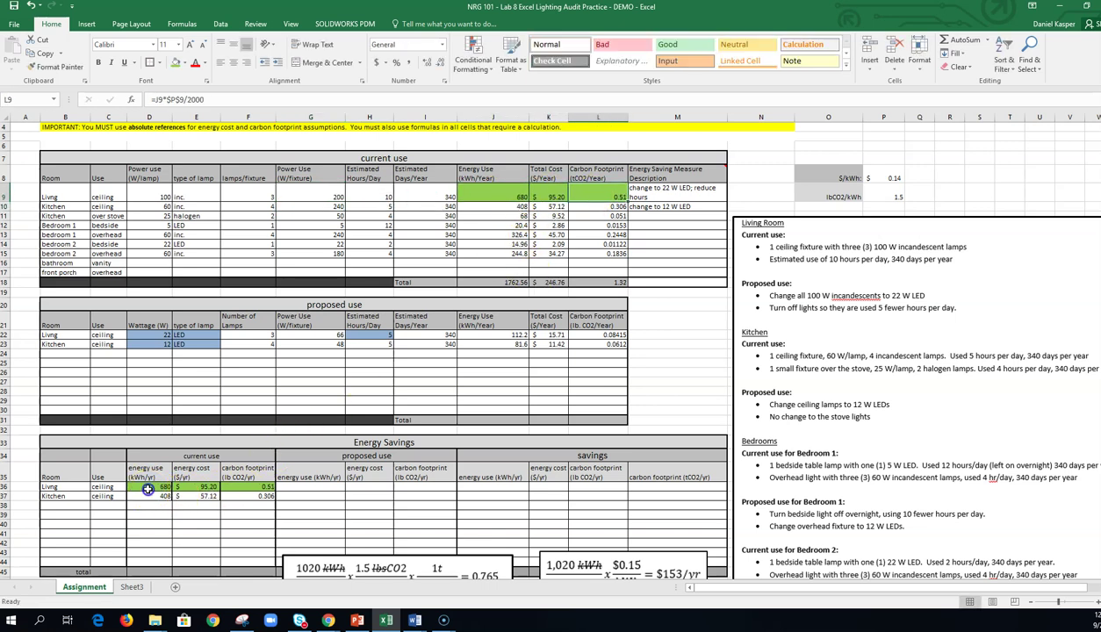
left_click(247, 487)
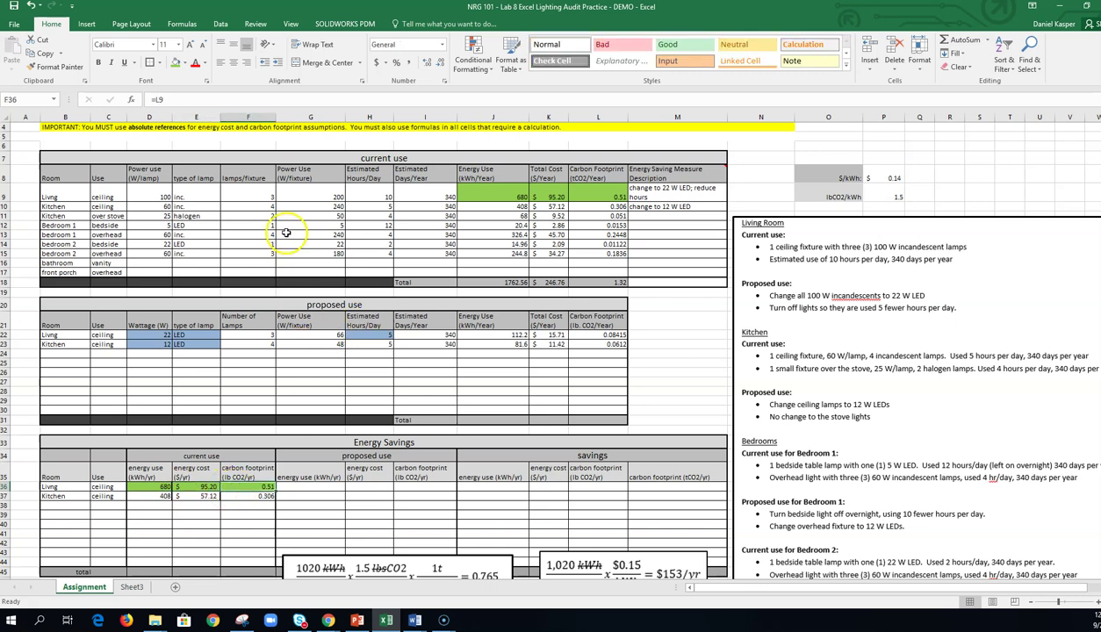
left_click_drag(157, 488, 237, 486)
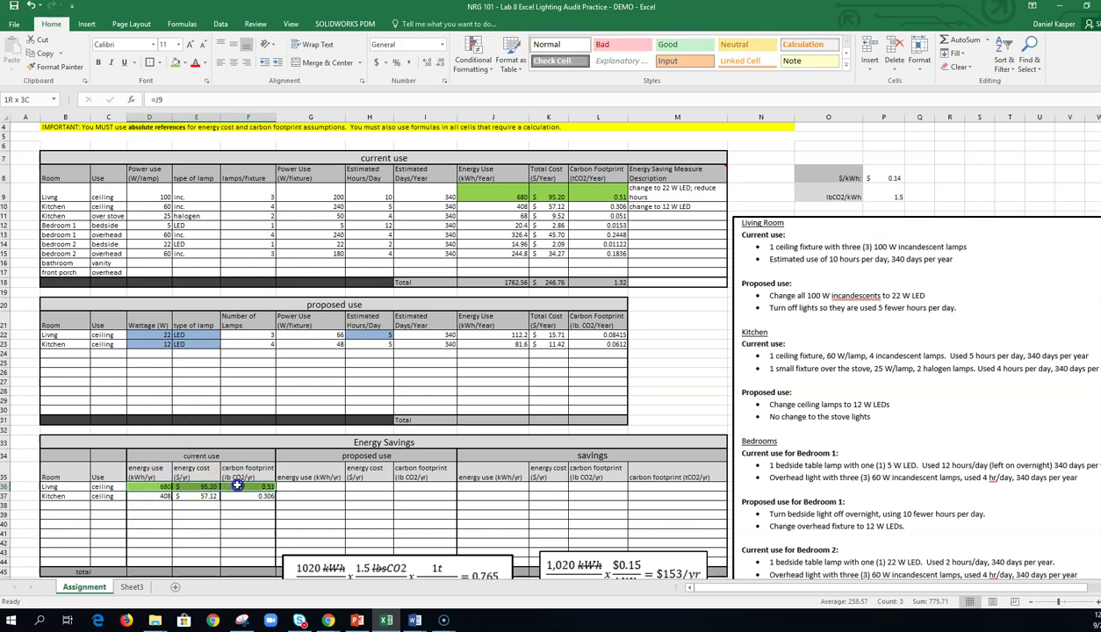
key("ctrl+z")
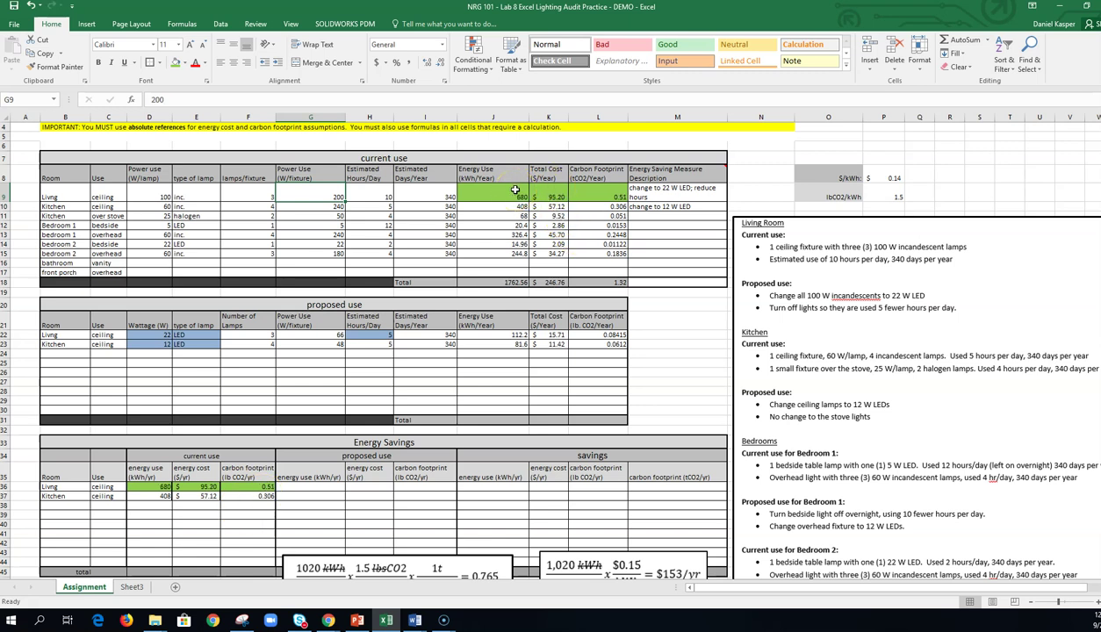
left_click(525, 215)
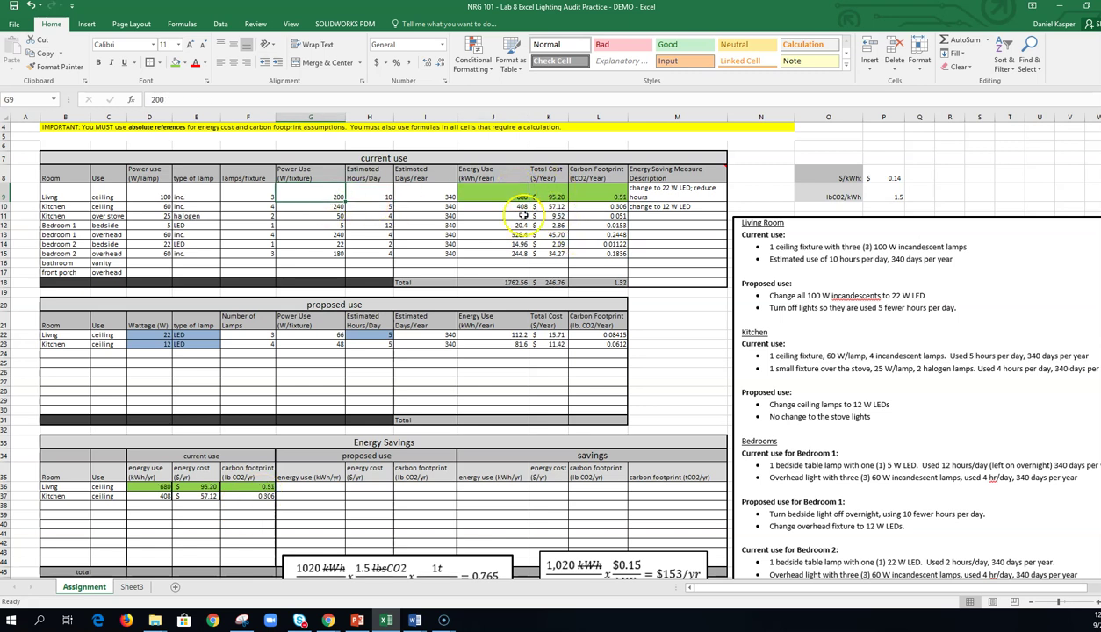
Restore the living room's power use per fixture in G9 to 300 and remove the green fill from J9:L9 and D36:F36
left_click(164, 490)
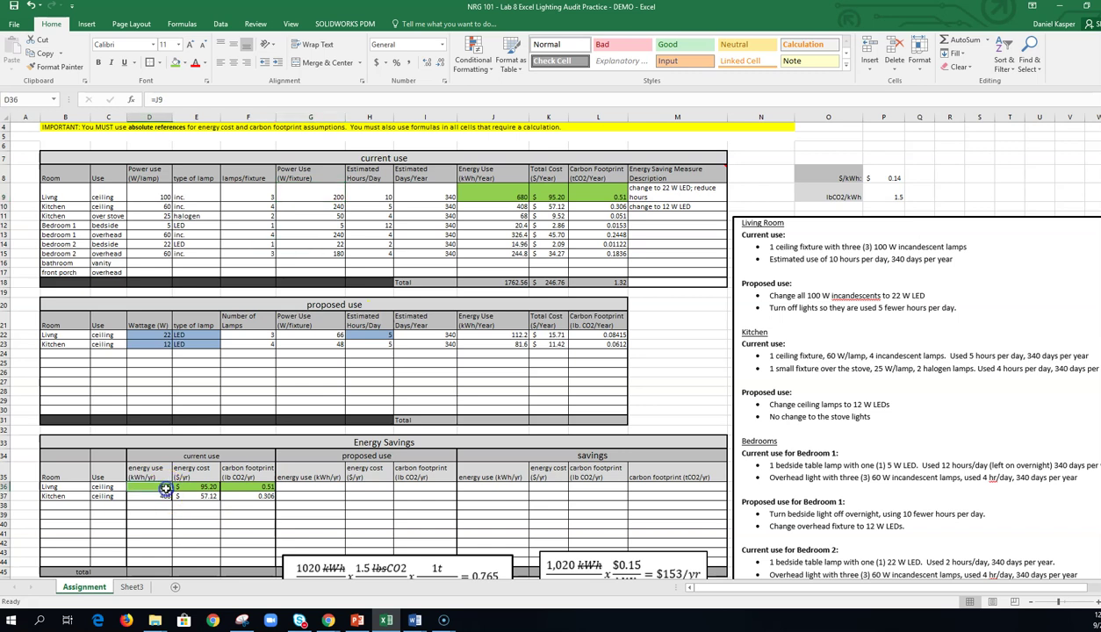
left_click(320, 197)
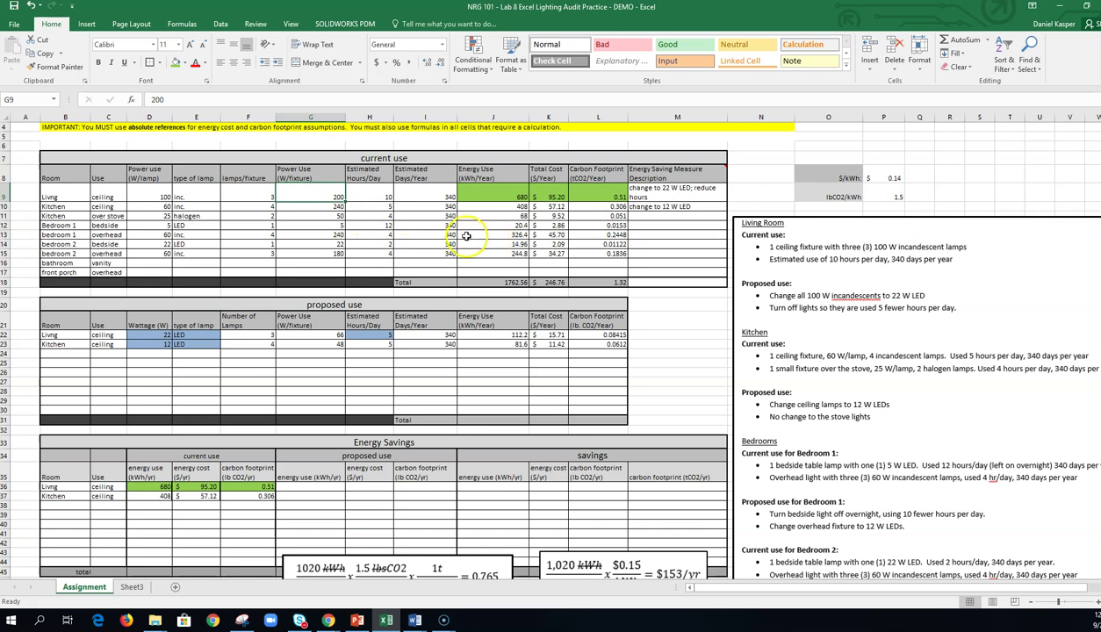
left_click(335, 199)
type("=D9*F9")
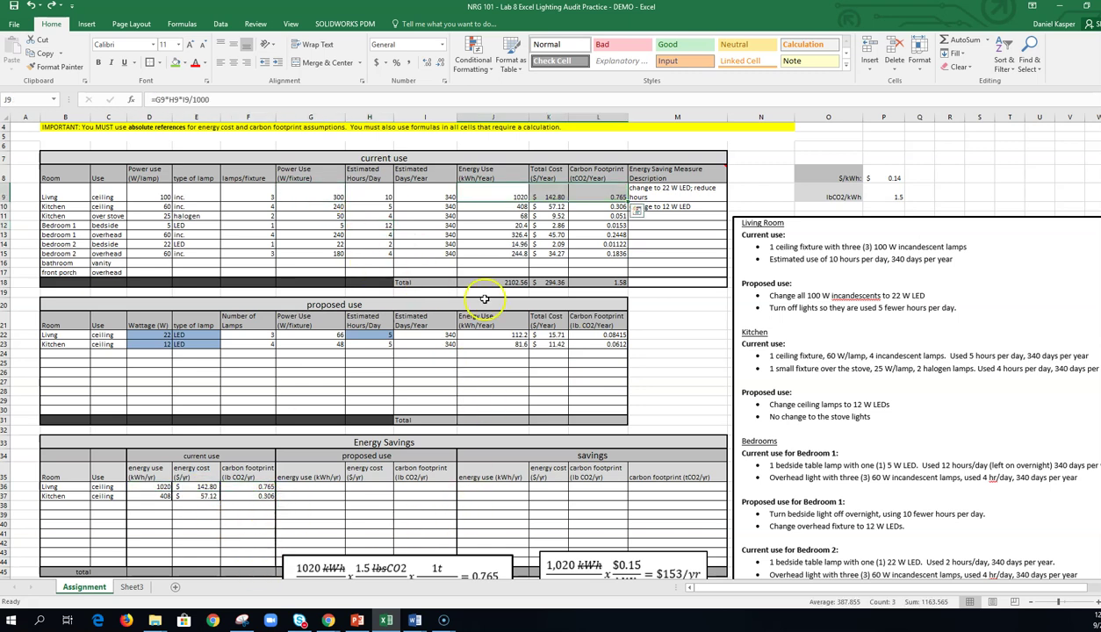
left_click(551, 197)
left_click(248, 515)
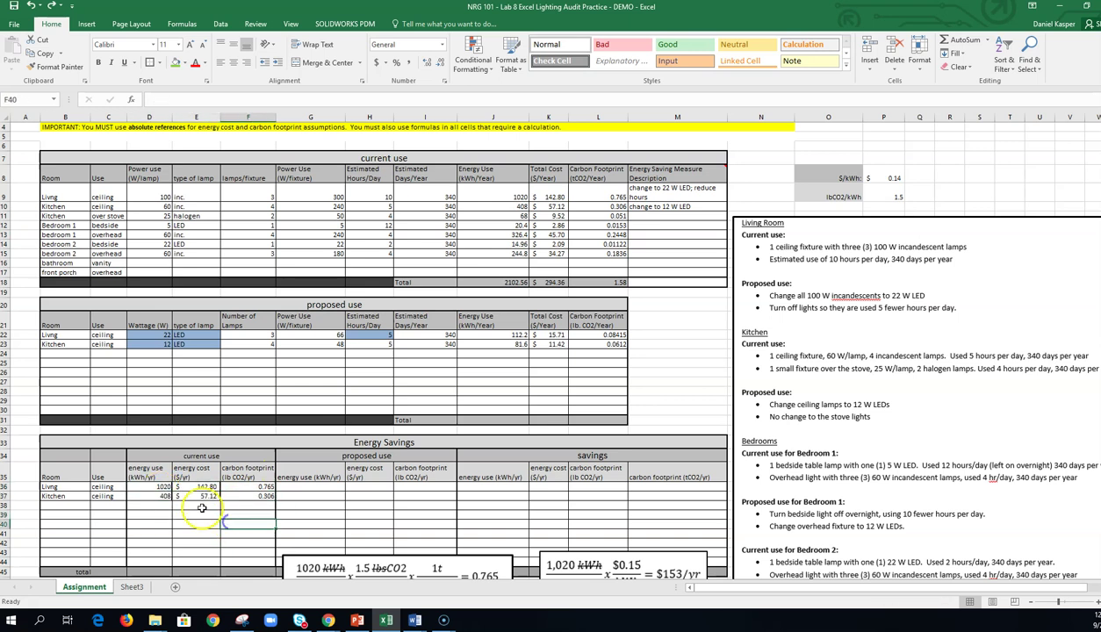
key("Down")
Link the living room's proposed energy use in G36 of the Energy Savings table to J22 of the proposed use table
left_click(342, 453)
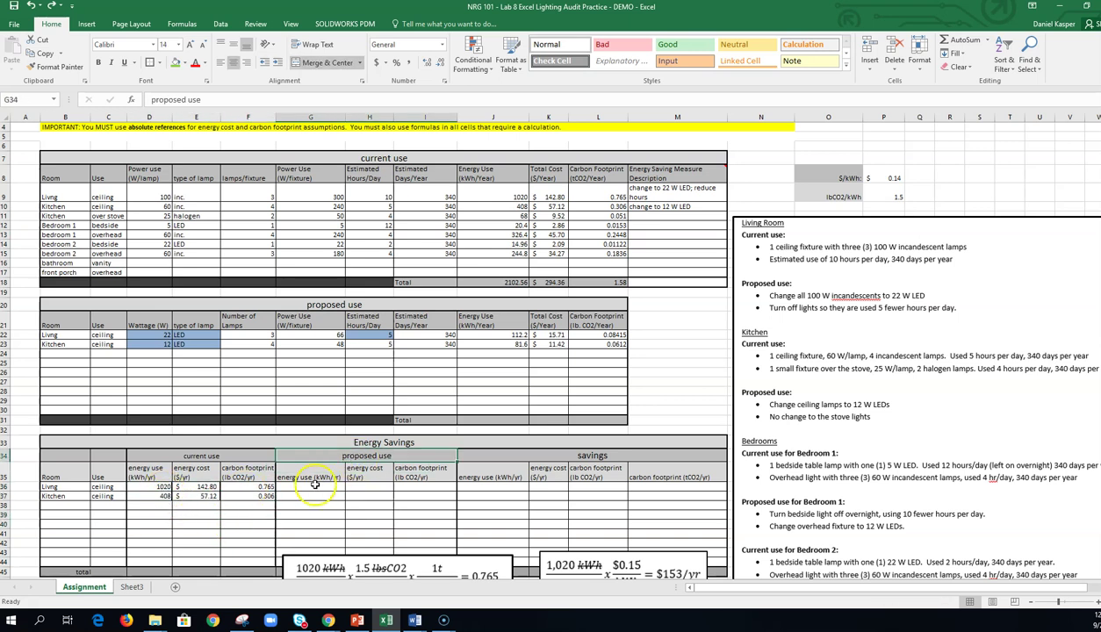
left_click(324, 487)
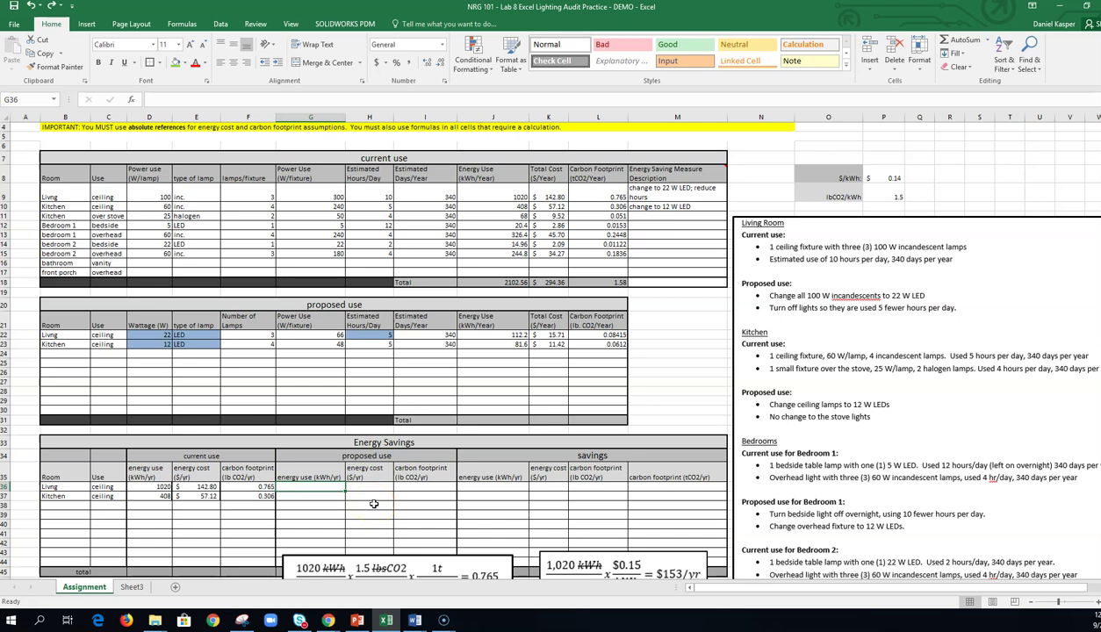
type("=")
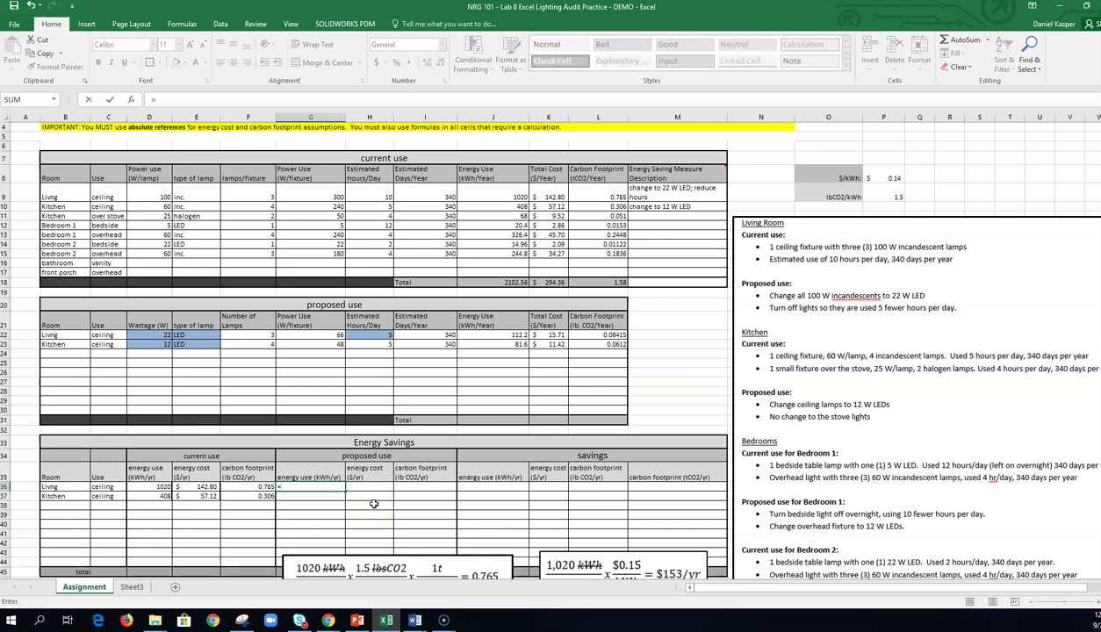
left_click(486, 335)
key("Return")
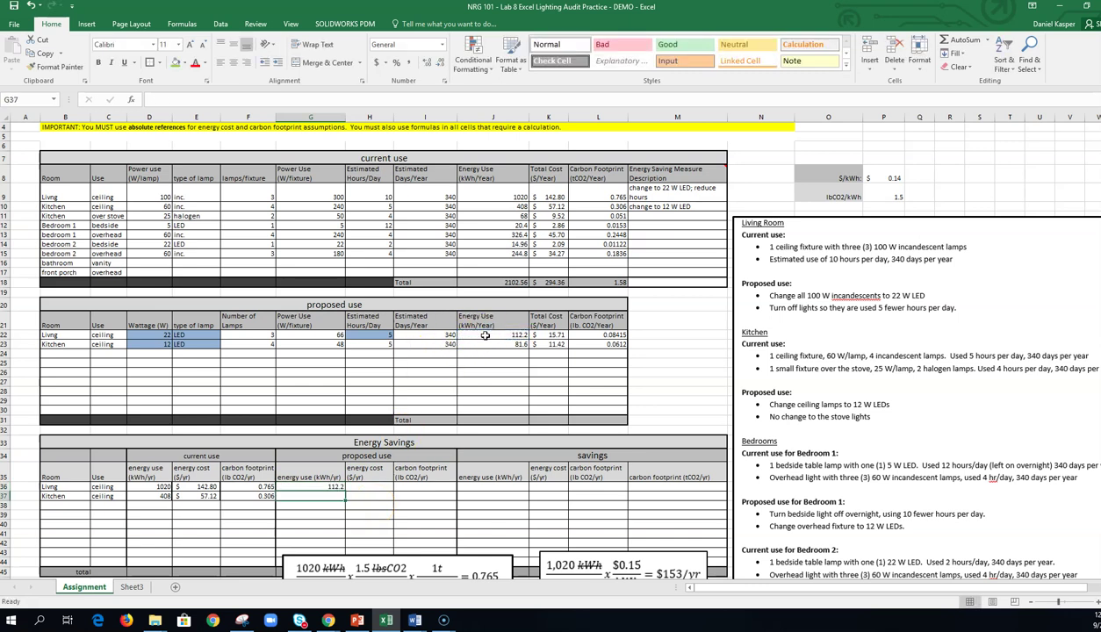
Fill the G36 link across to I36 and down to the Kitchen row so that G36:I37 is populated
left_click(335, 487)
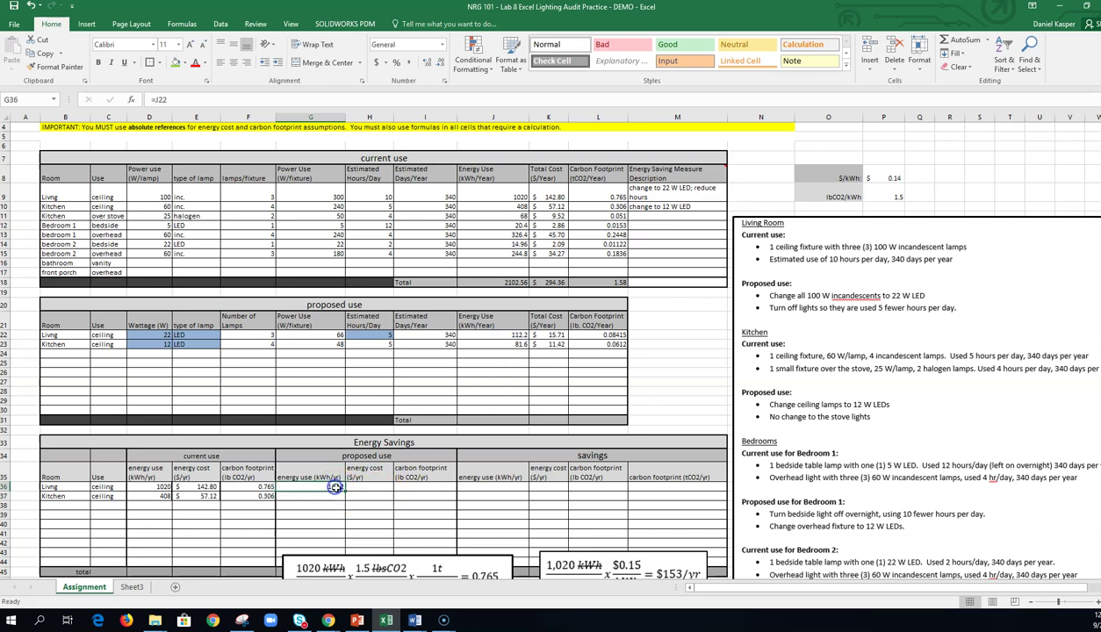
left_click_drag(344, 492, 444, 503)
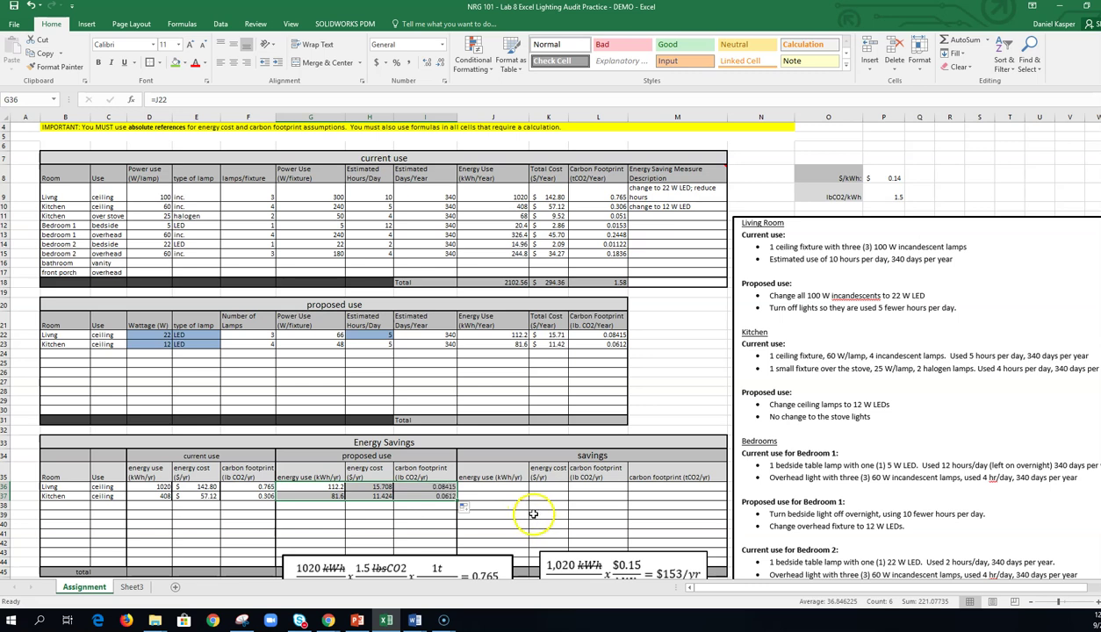
left_click(532, 514)
Format the proposed energy costs in H36:H37 with the dollar accounting number format
left_click_drag(373, 488, 373, 497)
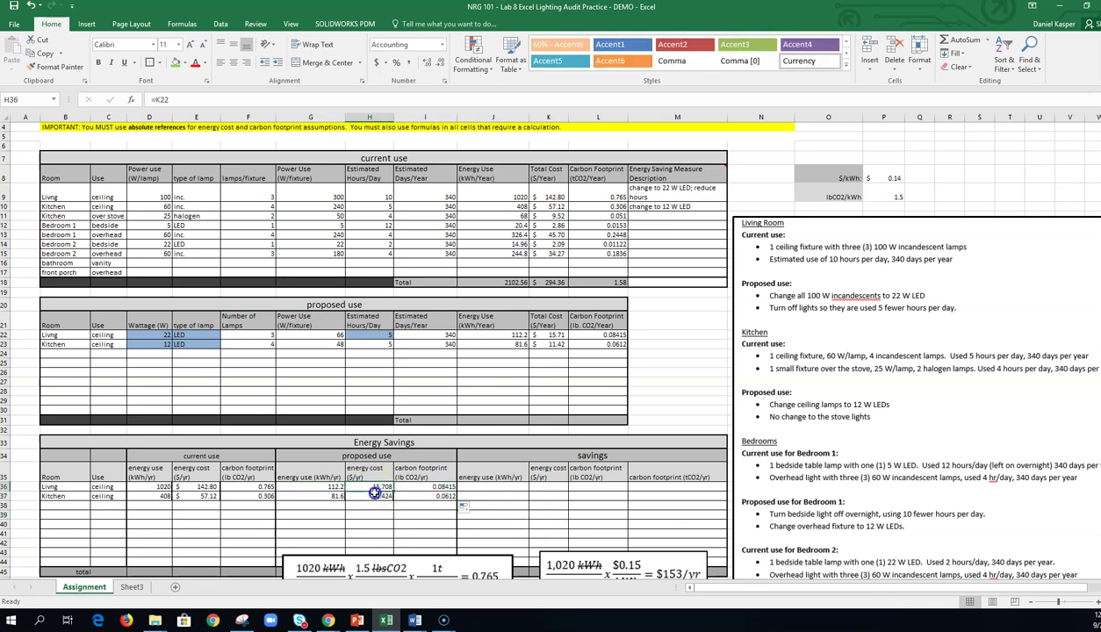
left_click(376, 62)
left_click(491, 525)
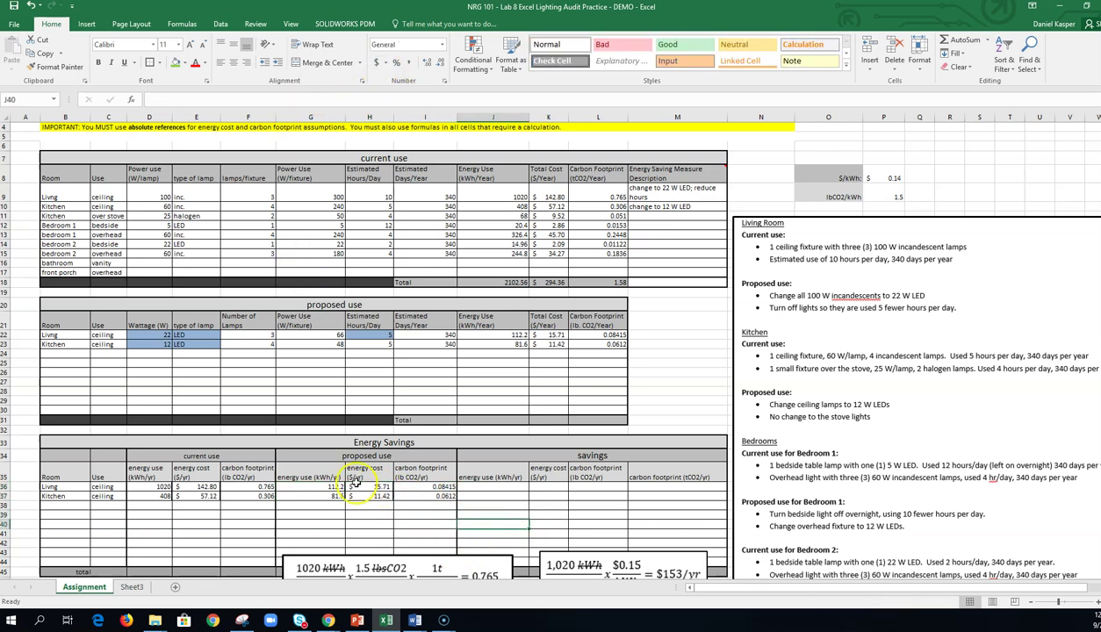
left_click(497, 516)
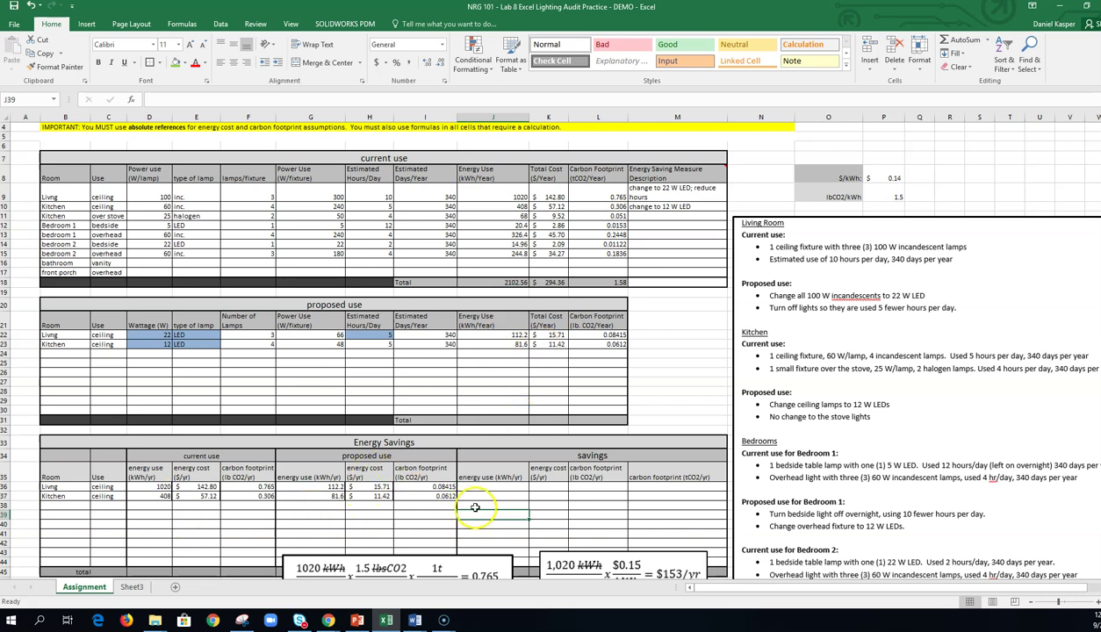
Examine the savings columns and compare the living room's current energy use in D36 with its proposed energy use in G36
left_click(598, 455)
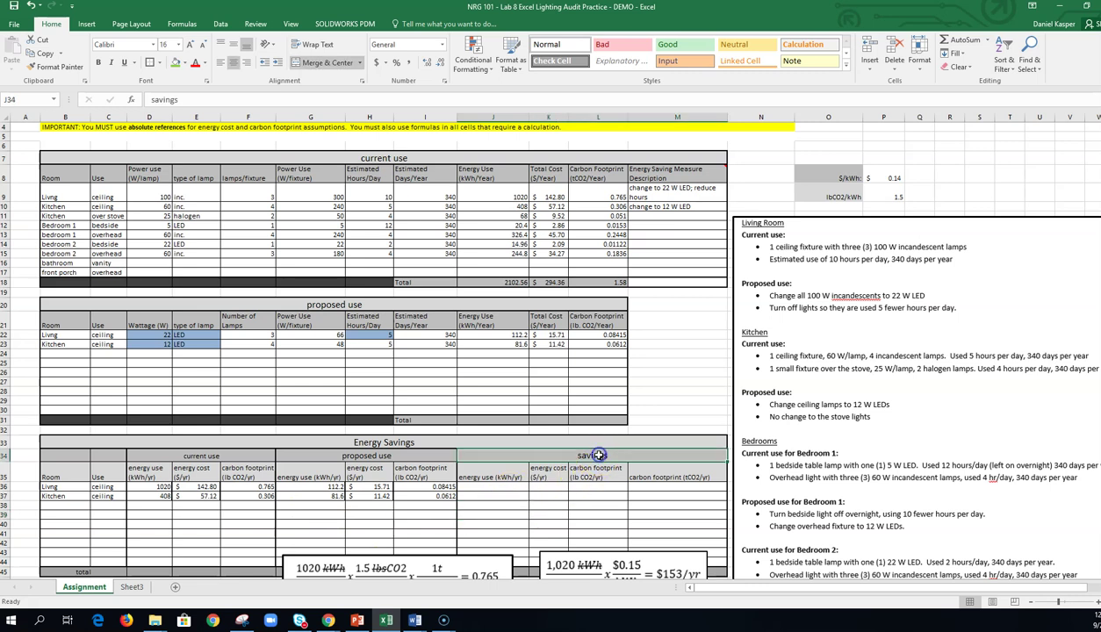
left_click(497, 489)
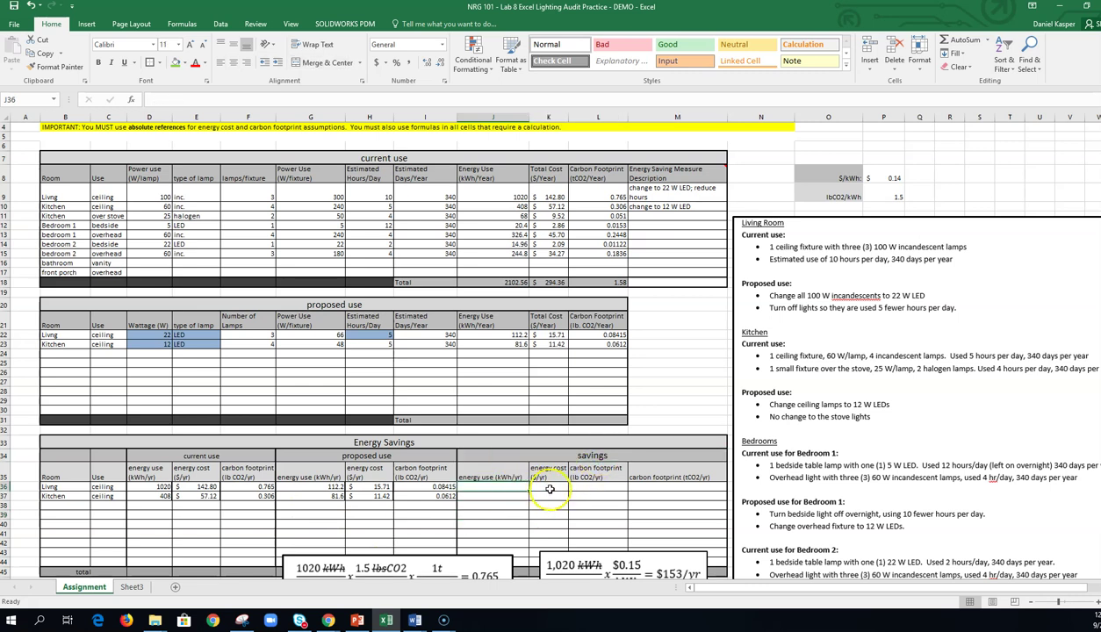
left_click(535, 488)
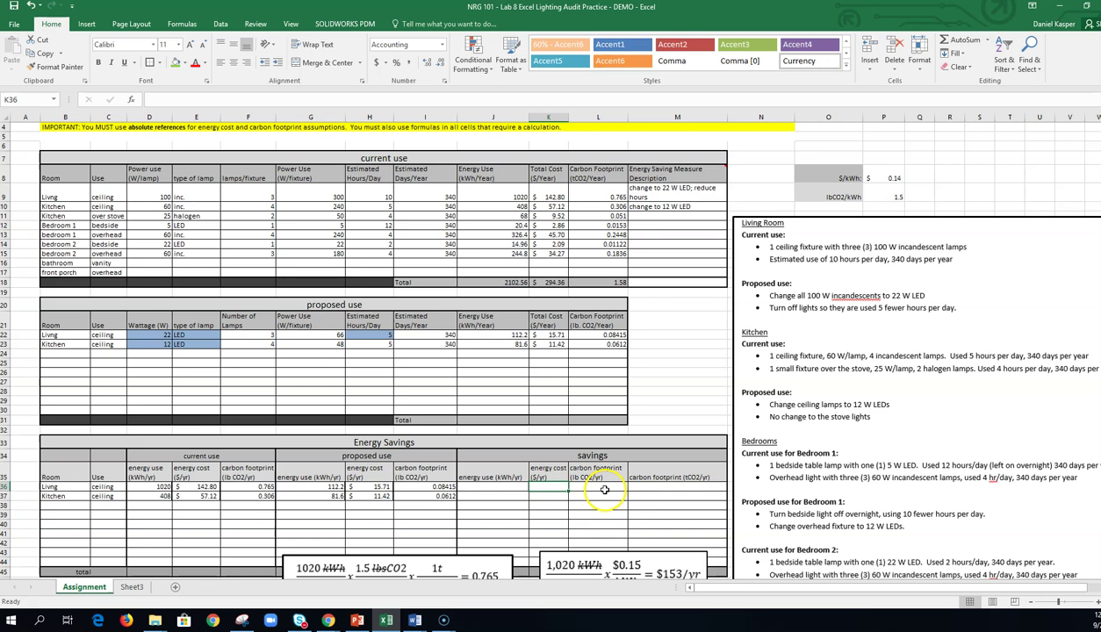
left_click(604, 489)
scroll(571, 491, "down", 1)
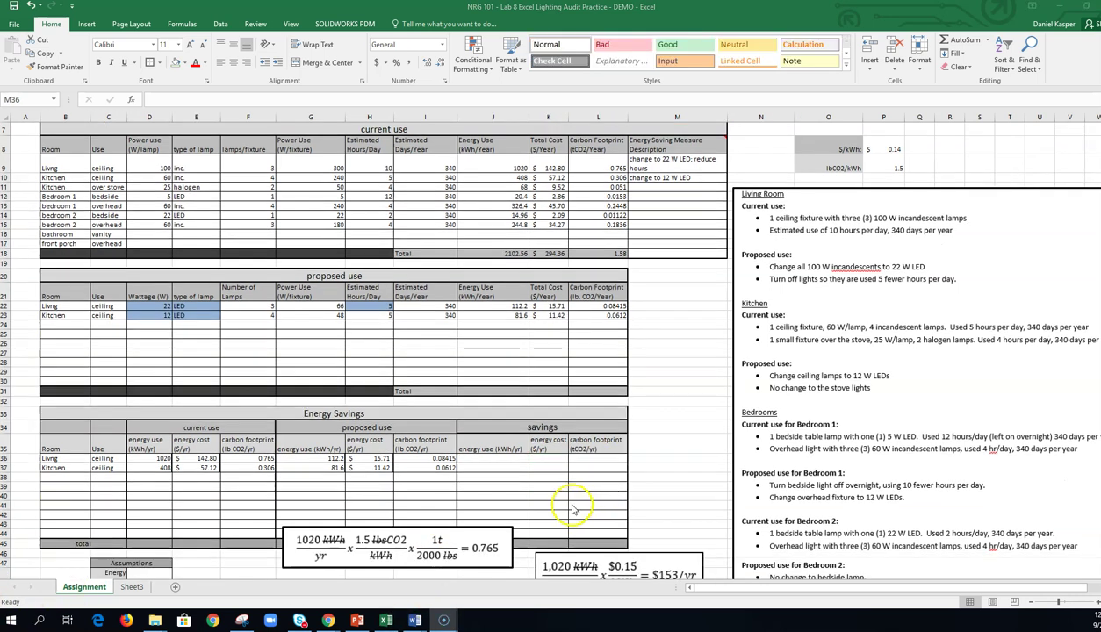
key("Right")
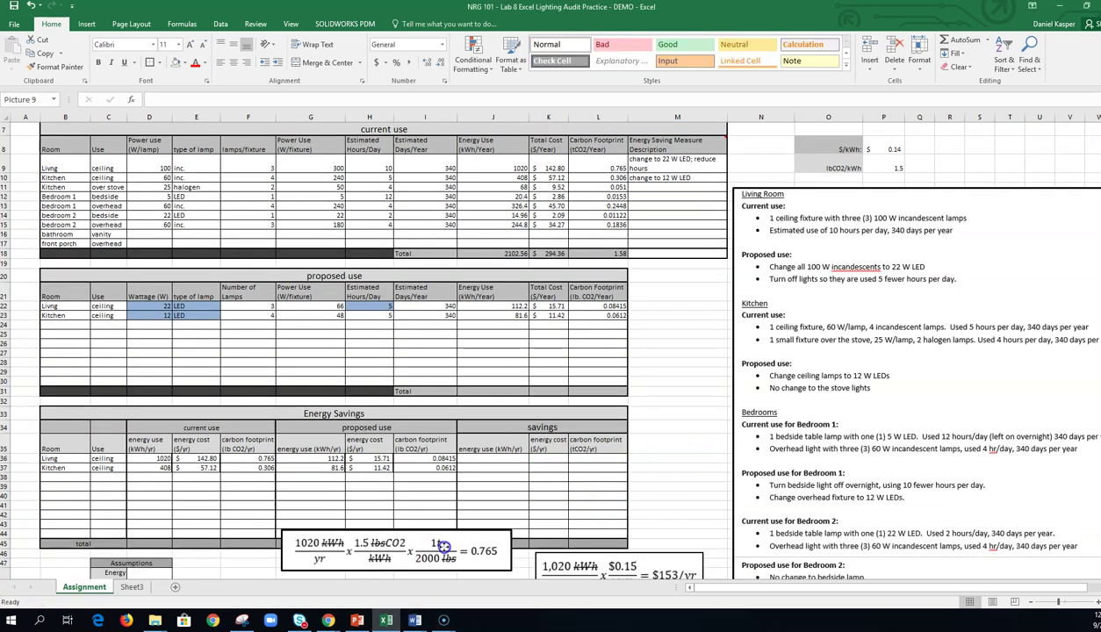
left_click(504, 460)
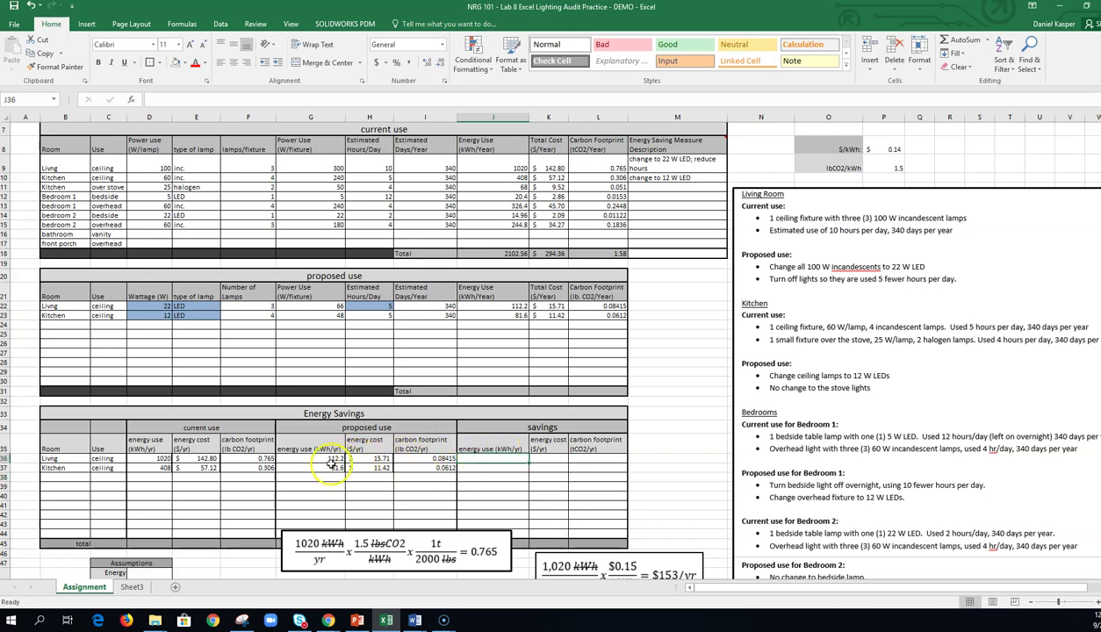
left_click(153, 458)
left_click(293, 457)
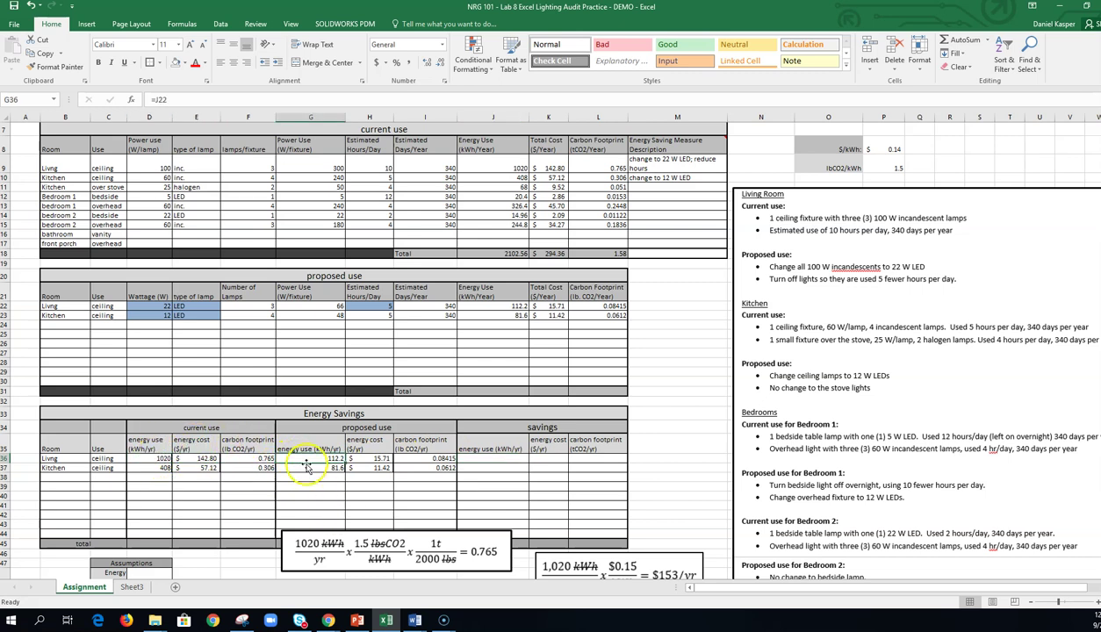
left_click(151, 458)
left_click(292, 456)
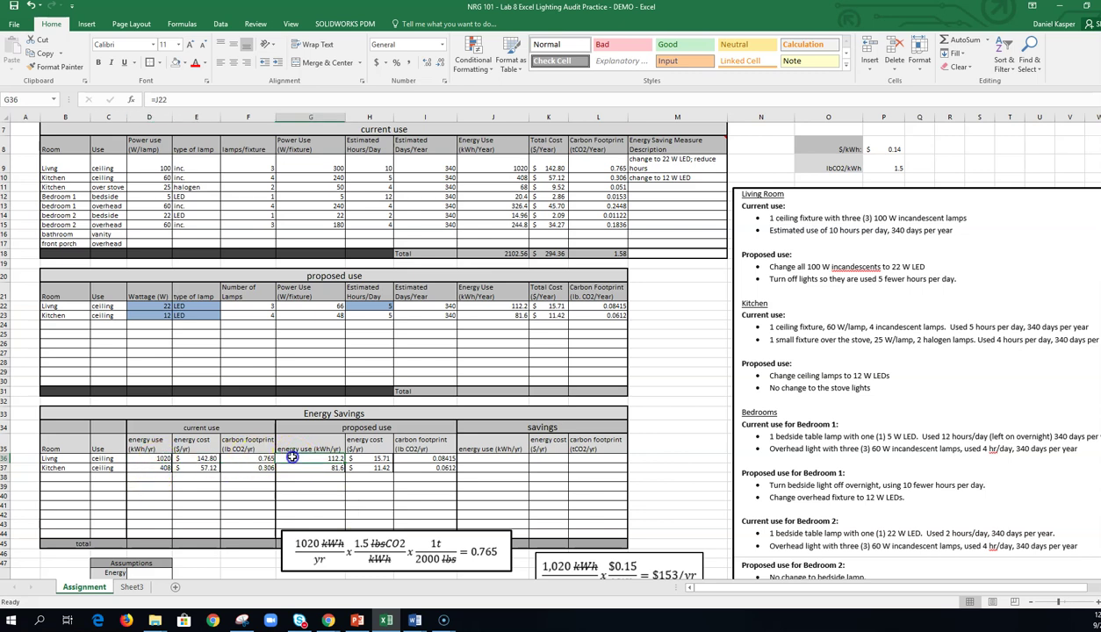
Calculate the living room's energy use savings in J36 with the formula =D36-G36
left_click(514, 459)
type("=")
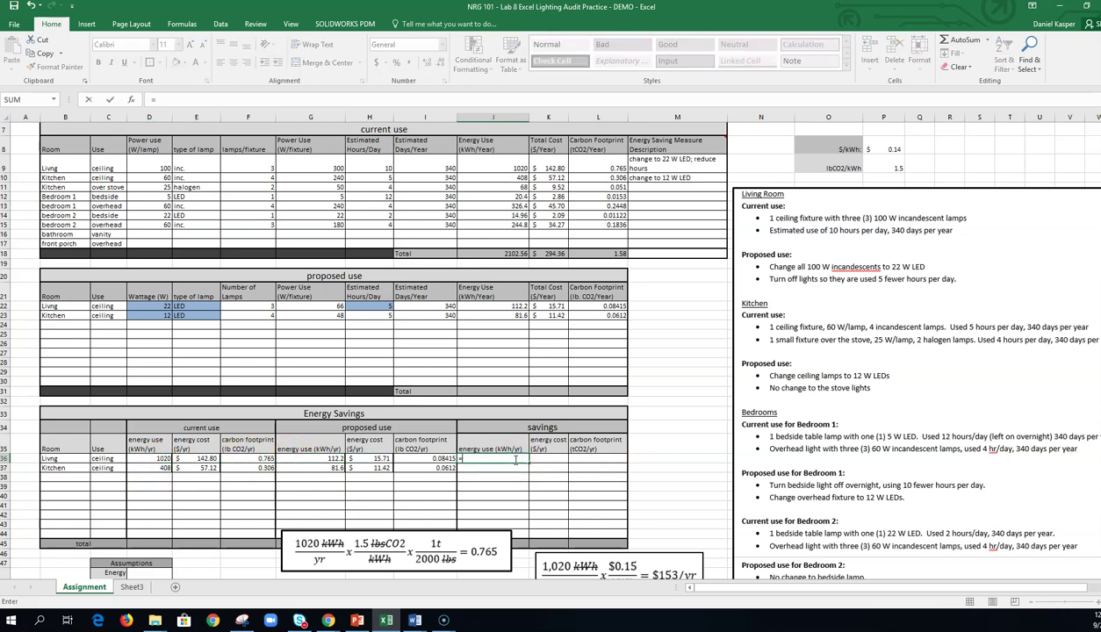
left_click(158, 459)
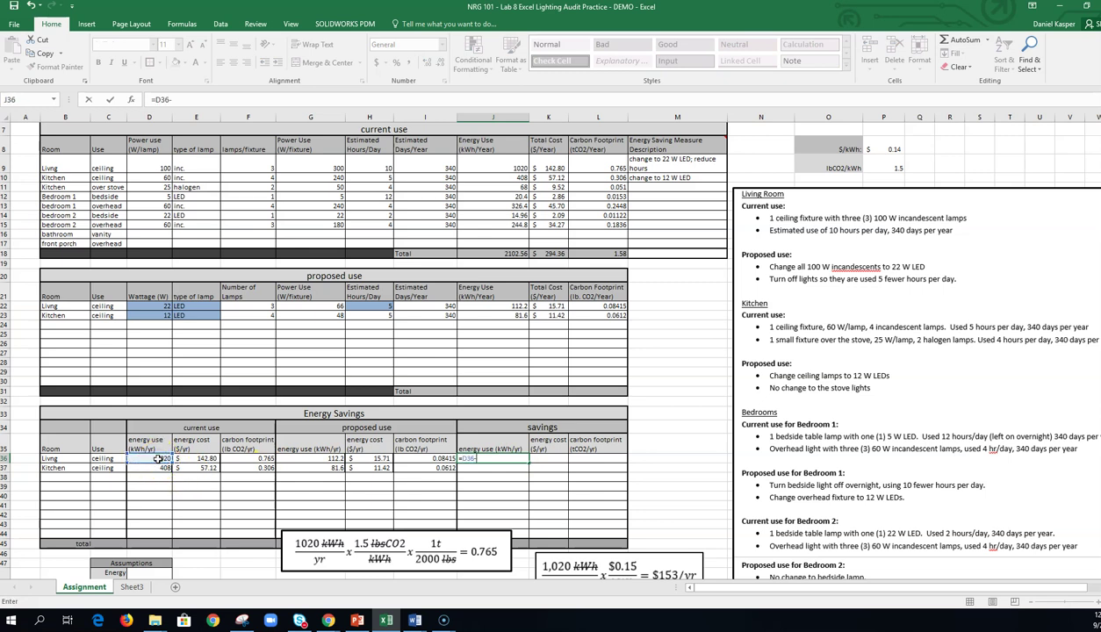
left_click(341, 458)
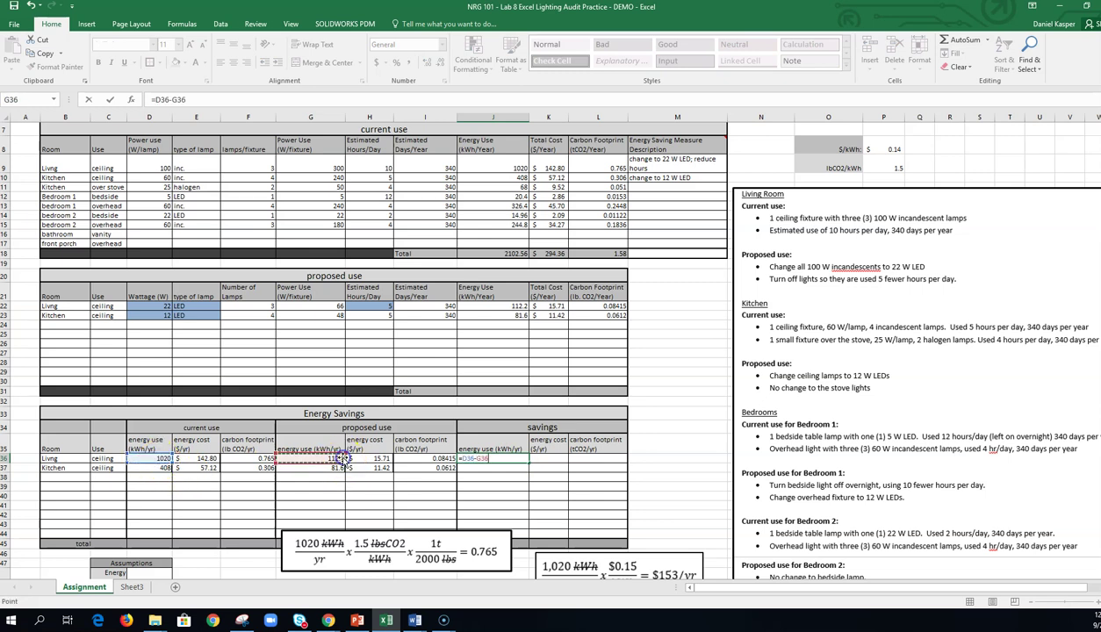
key("Return")
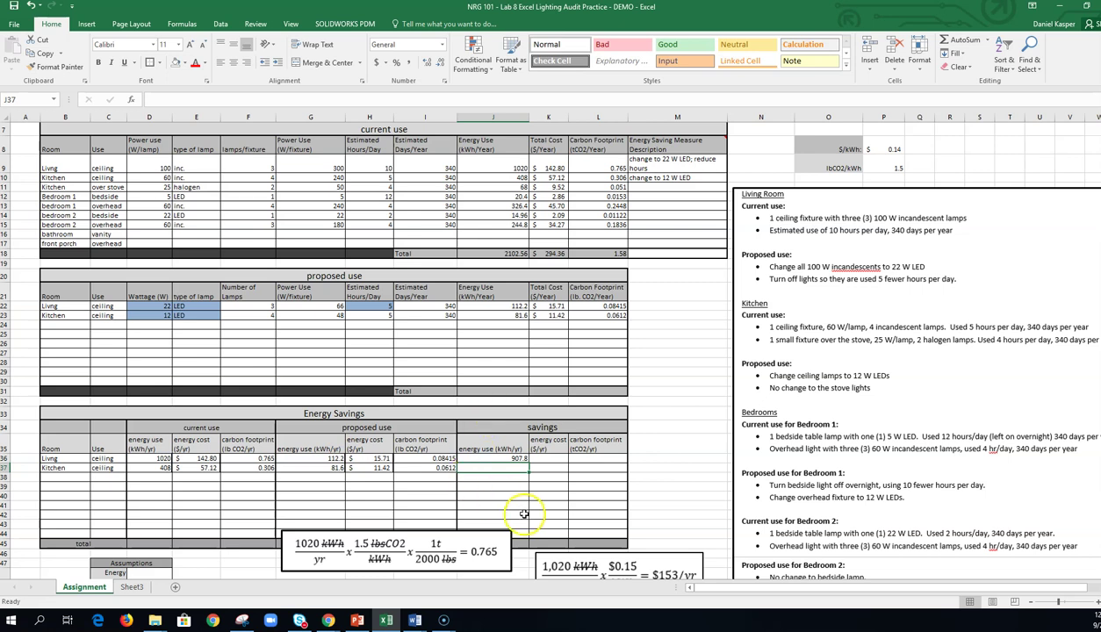
Copy the energy use savings formula from J36 to the Kitchen row in J37 and check the cells it references
left_click(513, 459)
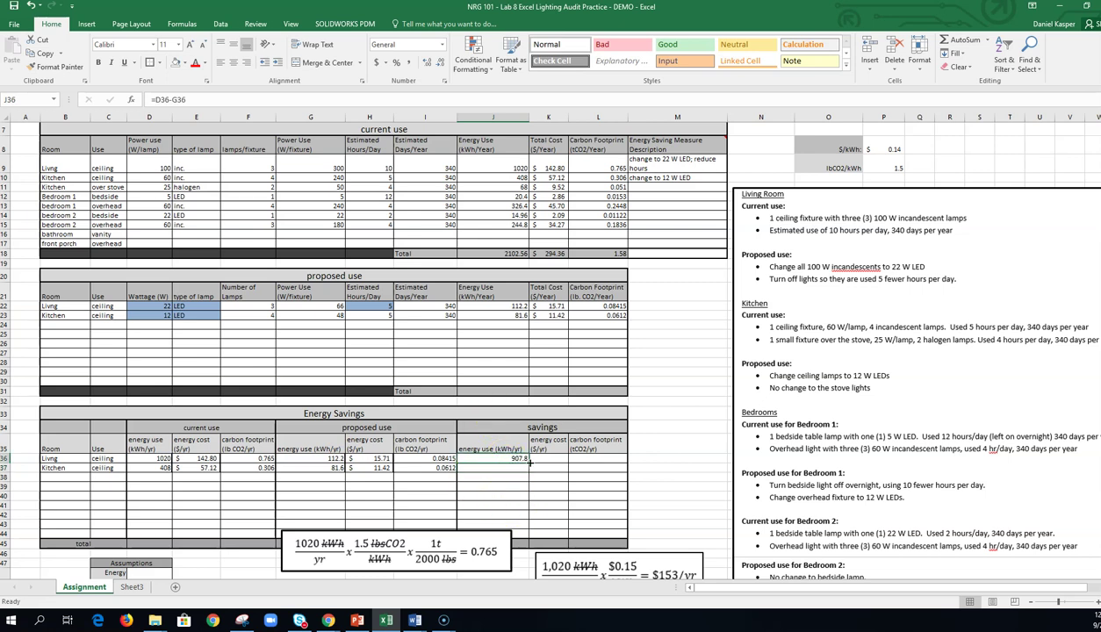
left_click_drag(529, 463, 529, 469)
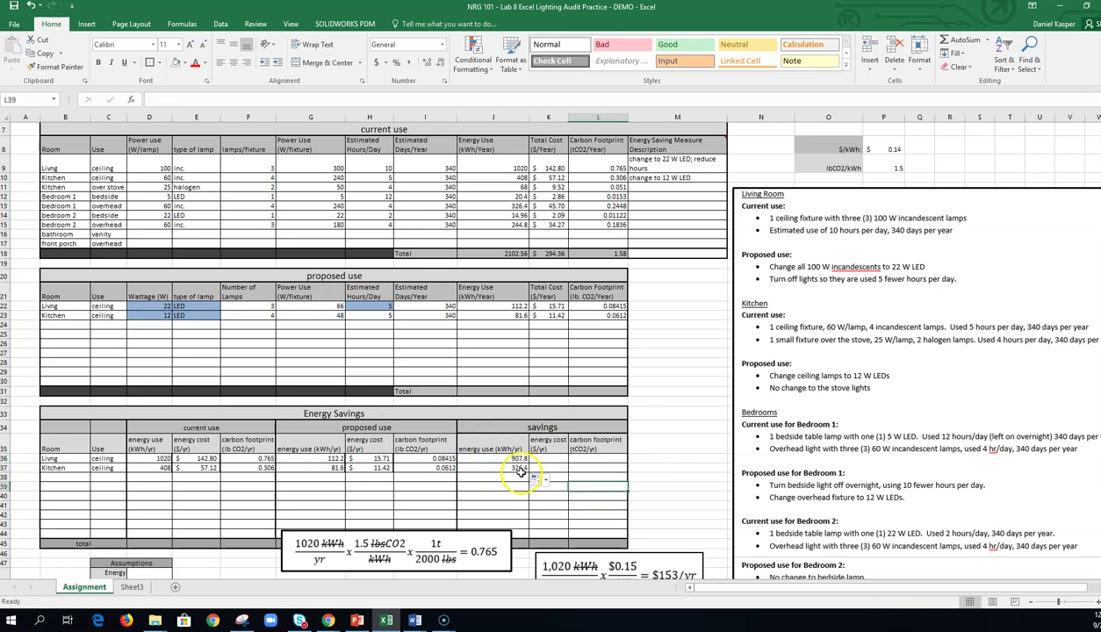
left_click(488, 468)
left_click(238, 105)
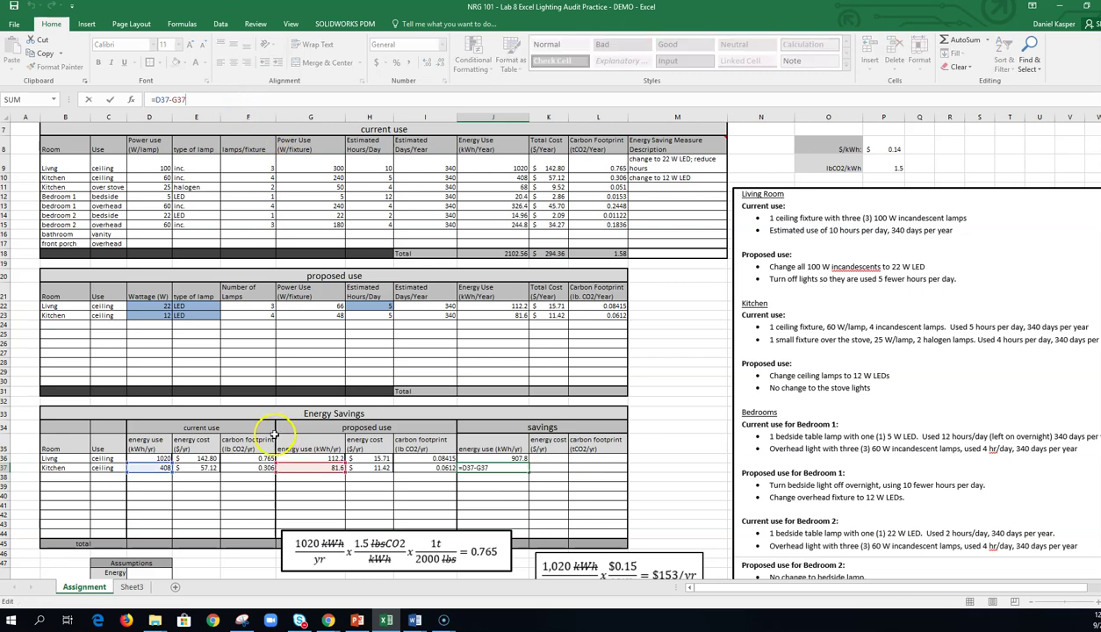
key("Return")
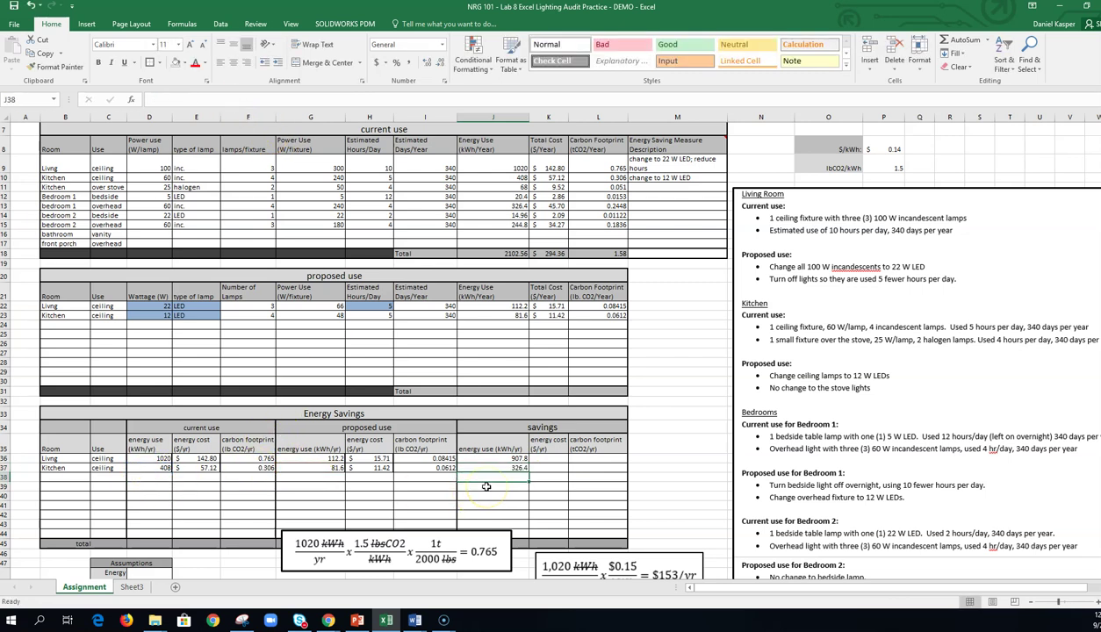
left_click(510, 458)
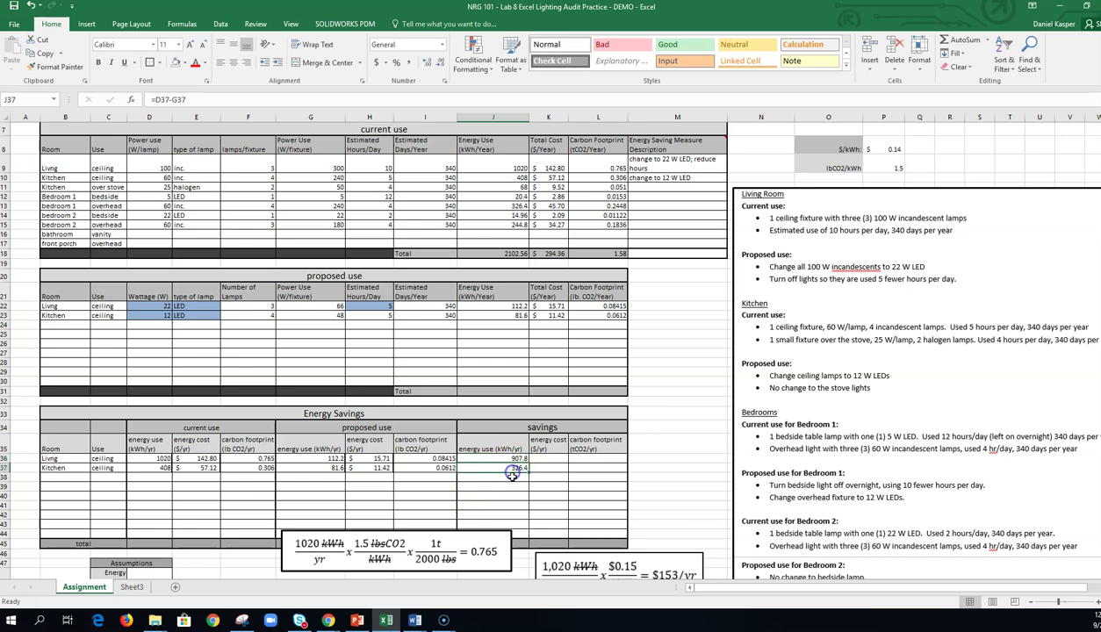
left_click(534, 489)
left_click_drag(519, 459, 520, 468)
Calculate the living room's energy cost savings in K36 with the formula =E36-H36
left_click(533, 460)
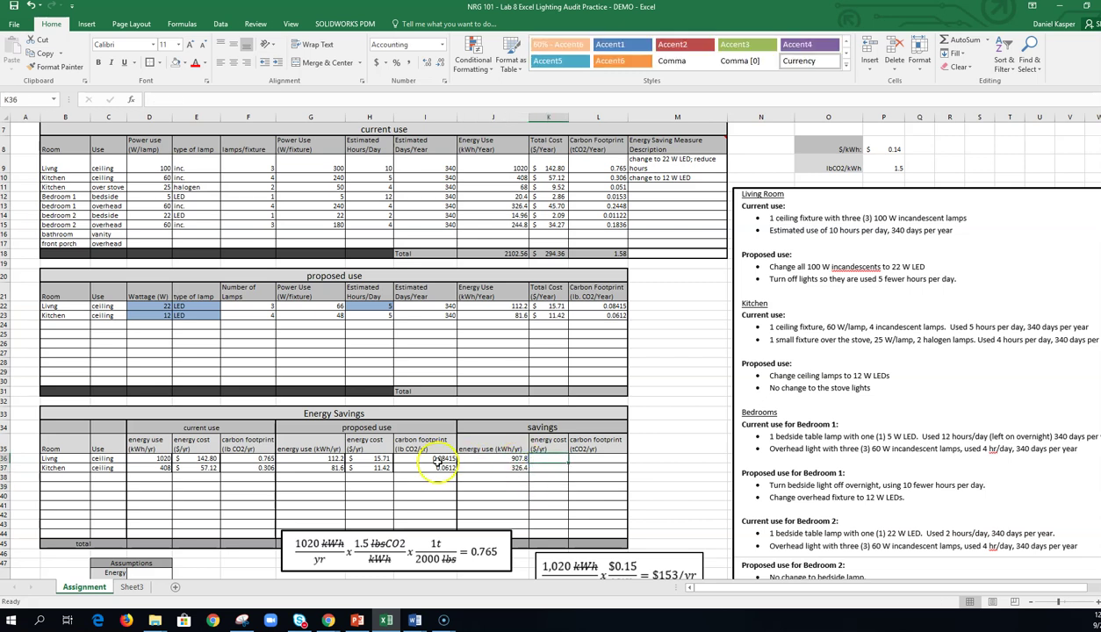
left_click(367, 459)
left_click(358, 468)
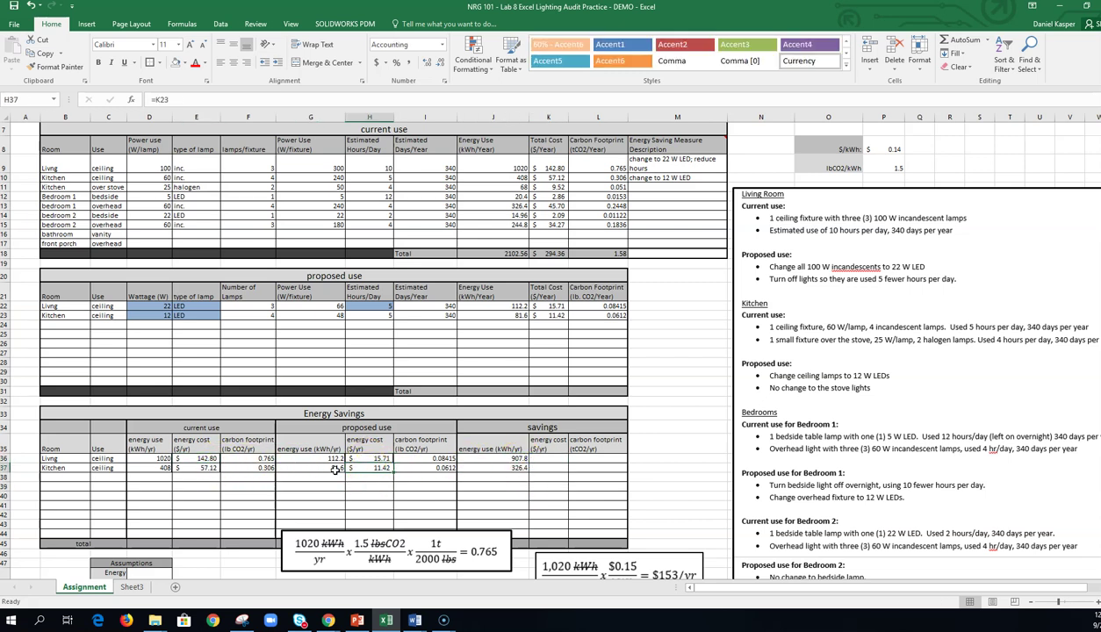
left_click(564, 458)
type("=")
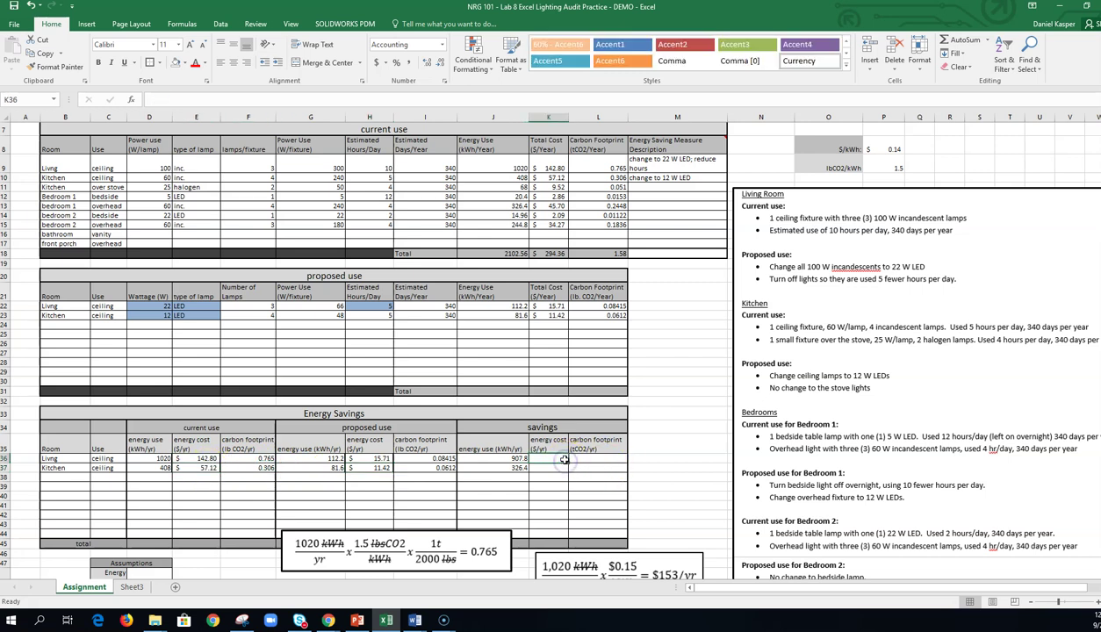
left_click(187, 458)
left_click(355, 459)
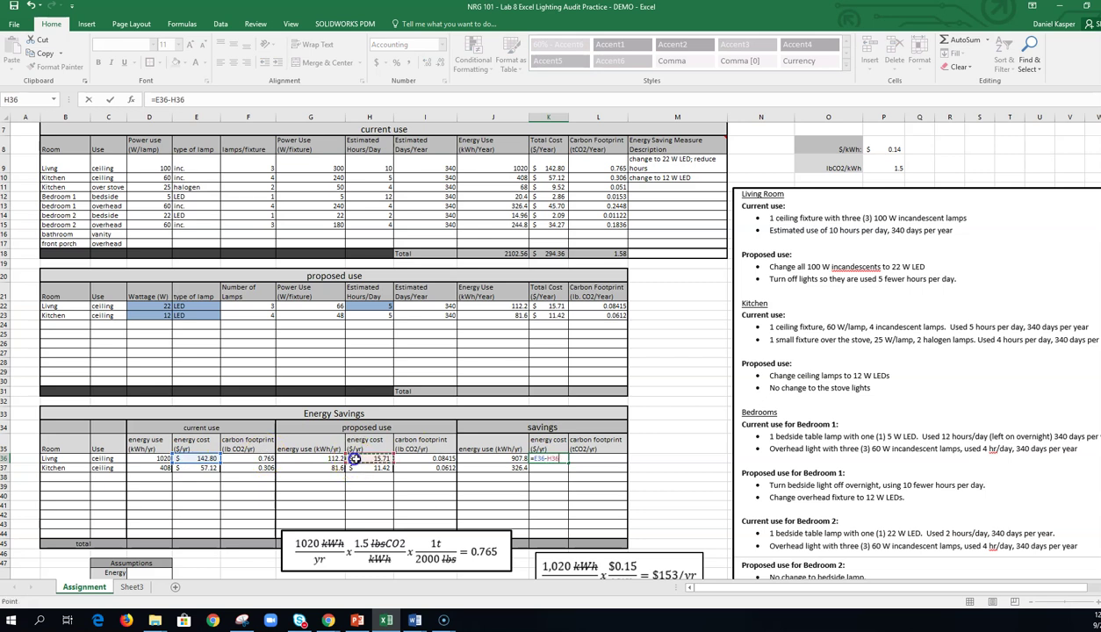
key("Return")
left_click(567, 460)
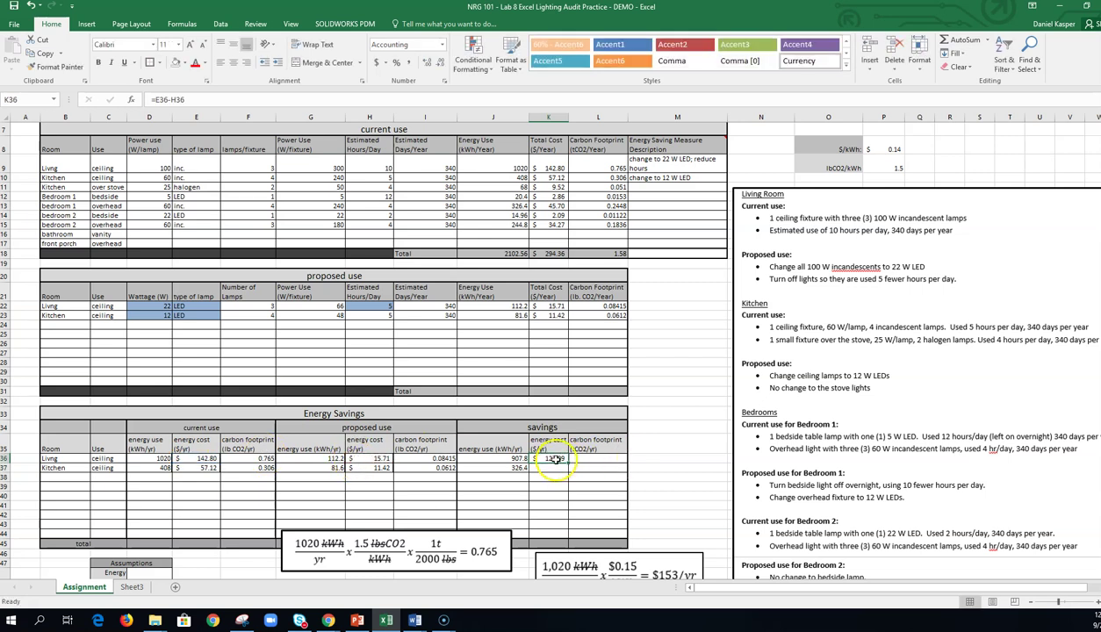
Copy the energy cost savings formula from K36 to the Kitchen row in K37
left_click_drag(567, 460, 567, 470)
Calculate the living room's carbon footprint savings in L36 with the formula =F36-I36 and copy it to the Kitchen row in L37
left_click(583, 459)
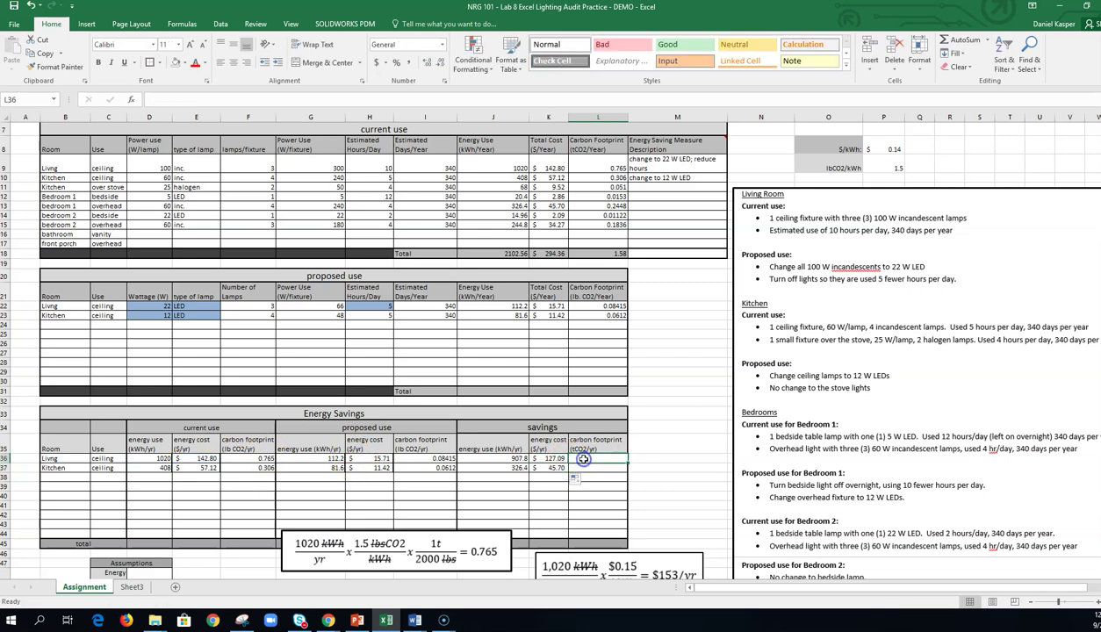
type("=")
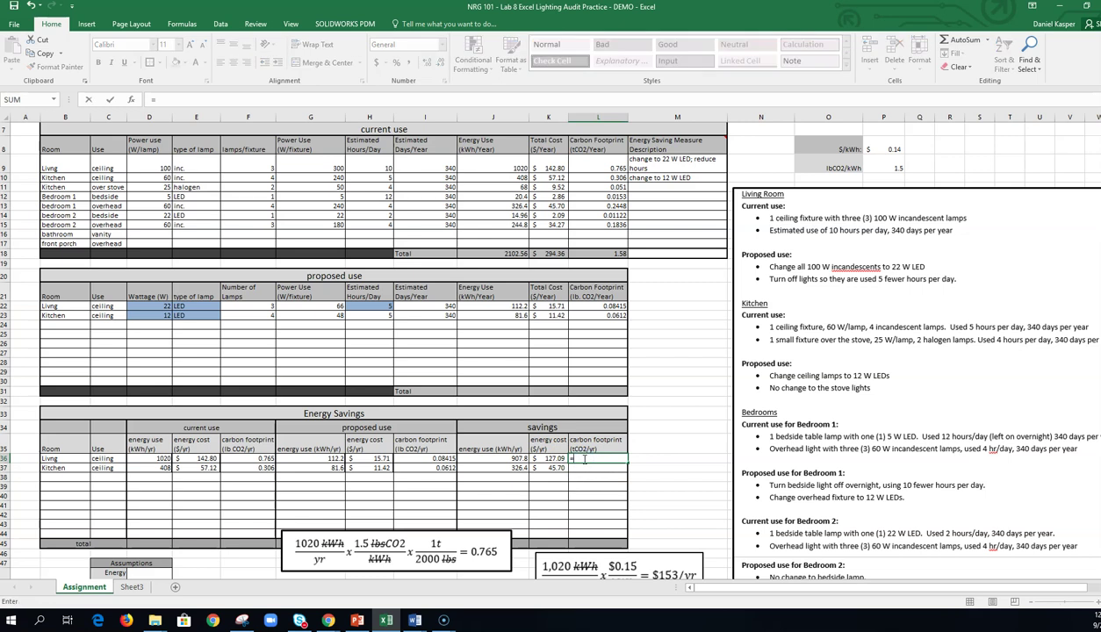
left_click(256, 458)
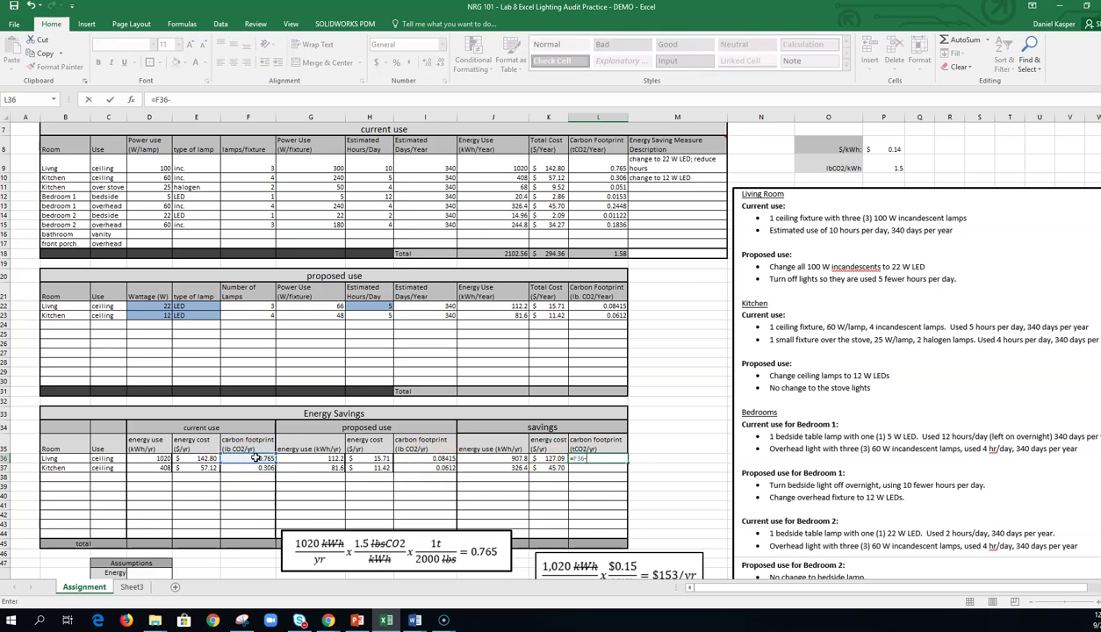
left_click(421, 459)
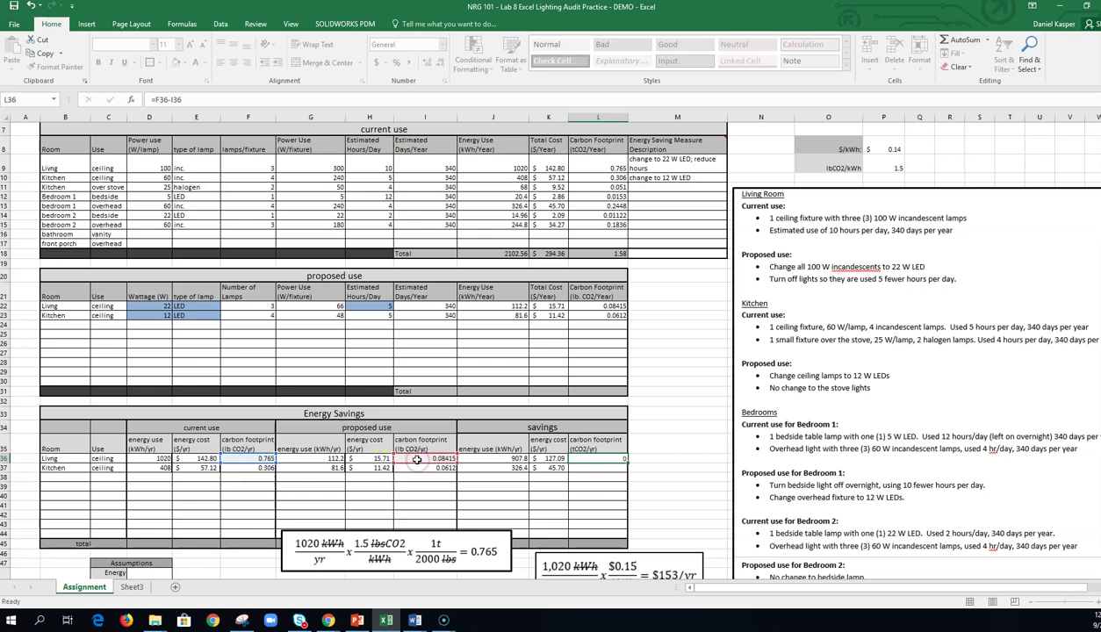
key("Return")
left_click(618, 458)
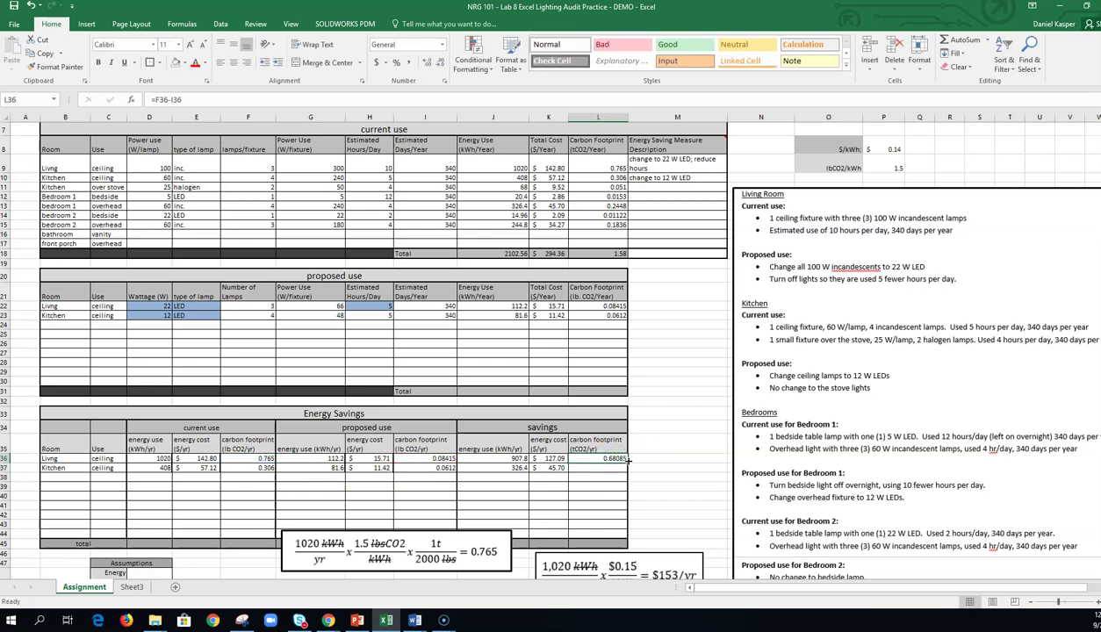
left_click_drag(628, 459, 628, 471)
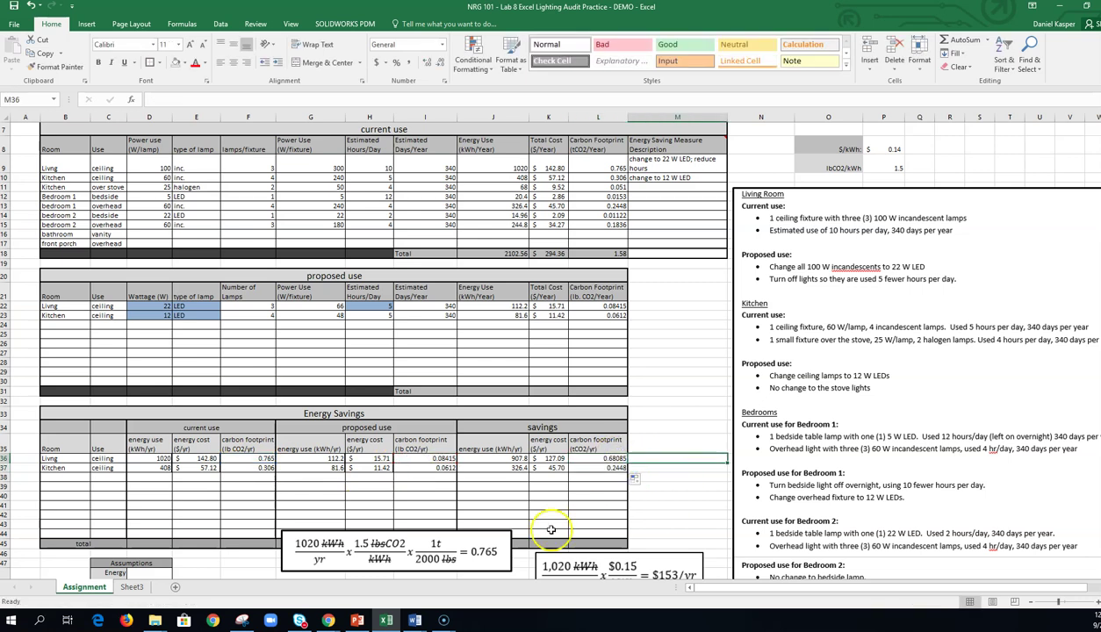
Move the carbon footprint equation picture down so it sits just below the total row of the Energy Savings table
left_click(489, 563)
left_click_drag(486, 550, 482, 570)
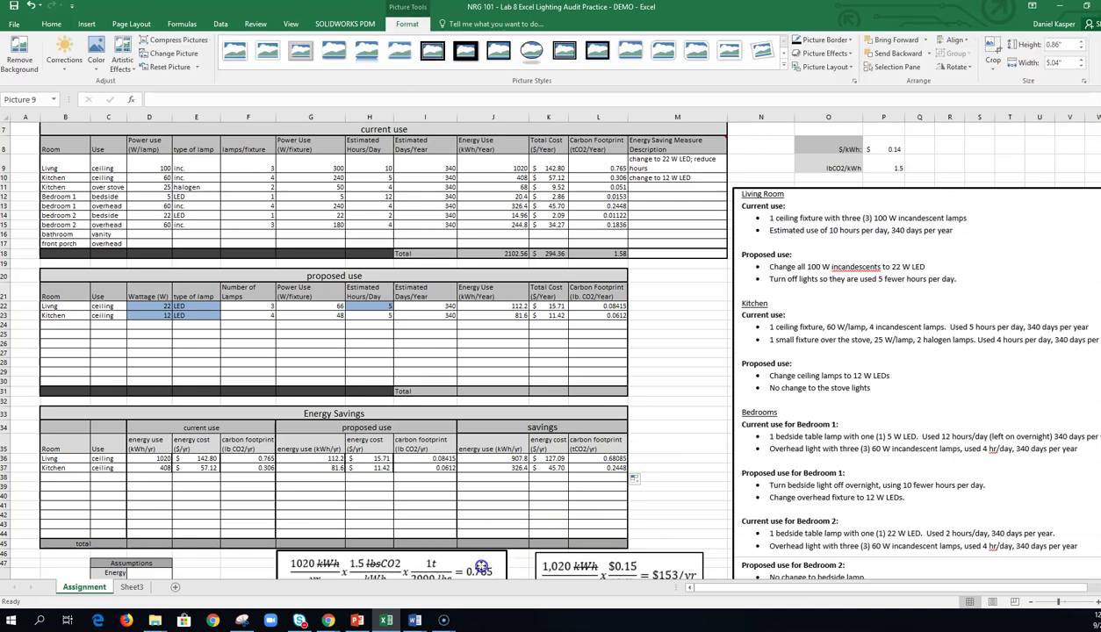
left_click(660, 505)
scroll(677, 413, "down", 1)
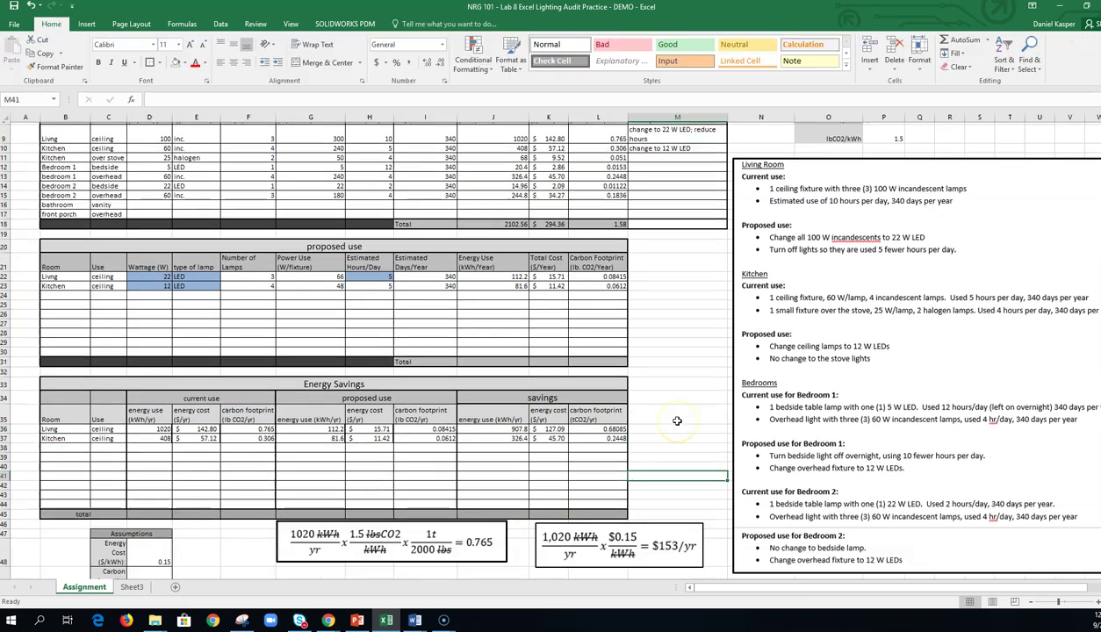
Examine the living room and kitchen rows across the current use, proposed use and Energy Savings tables
scroll(582, 305, "up", 1)
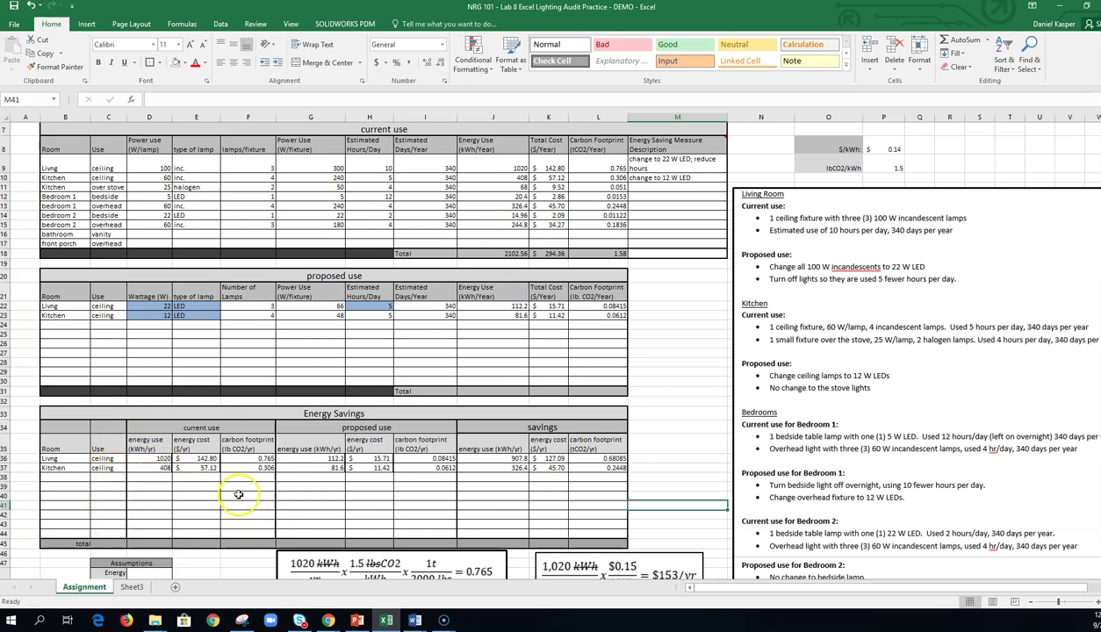
left_click(650, 459)
scroll(654, 460, "down", 1)
scroll(654, 459, "down", 3)
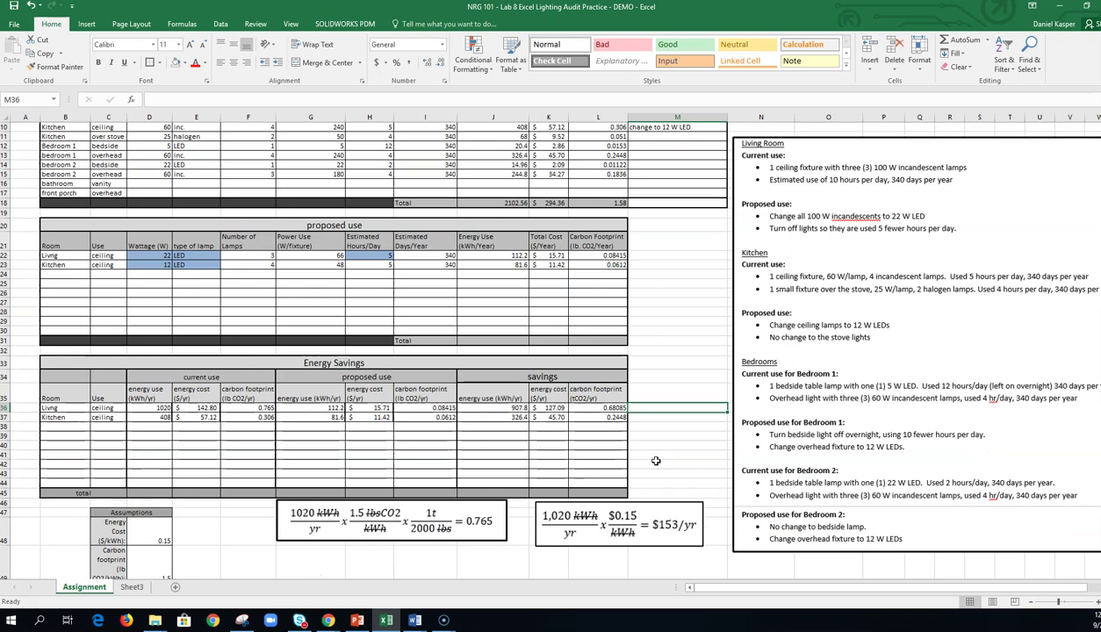
scroll(656, 458, "up", 3)
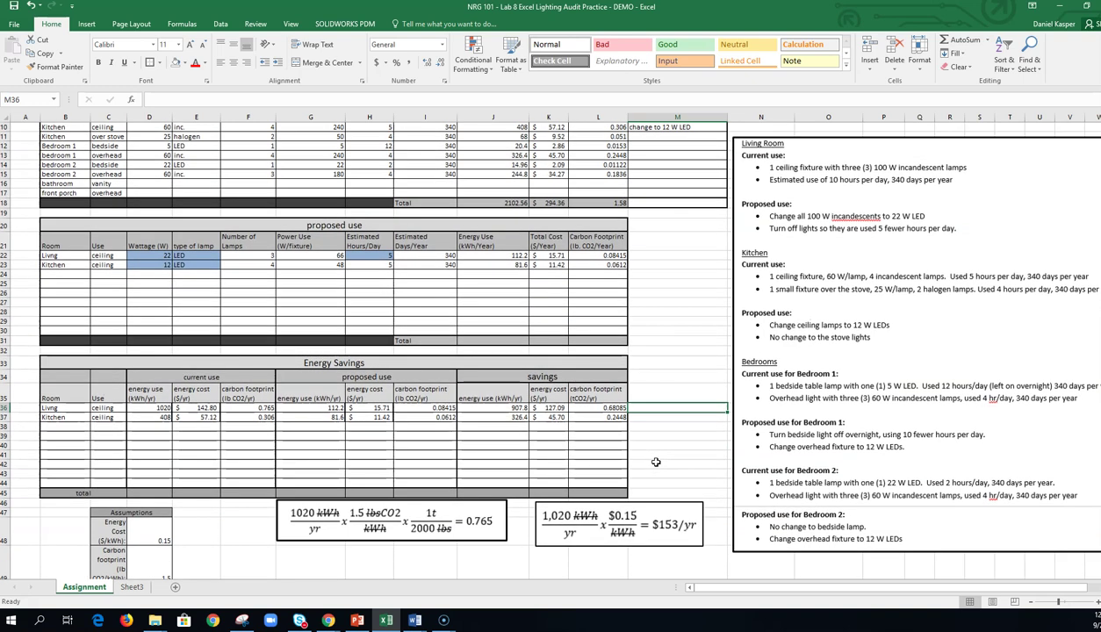
scroll(657, 458, "up", 3)
scroll(667, 448, "down", 1)
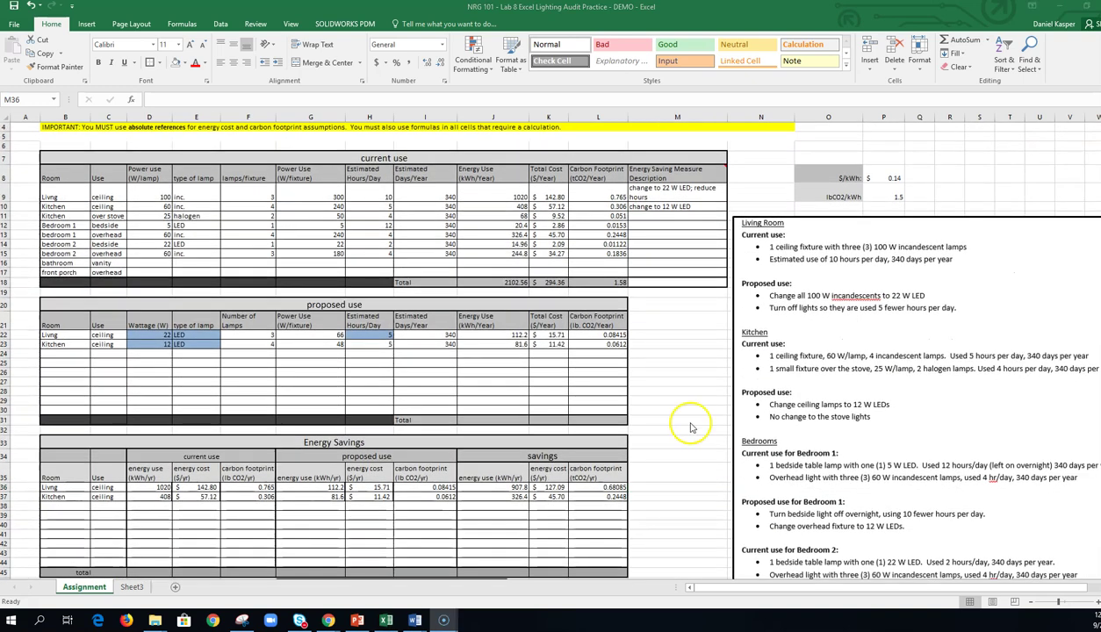
scroll(676, 439, "down", 2)
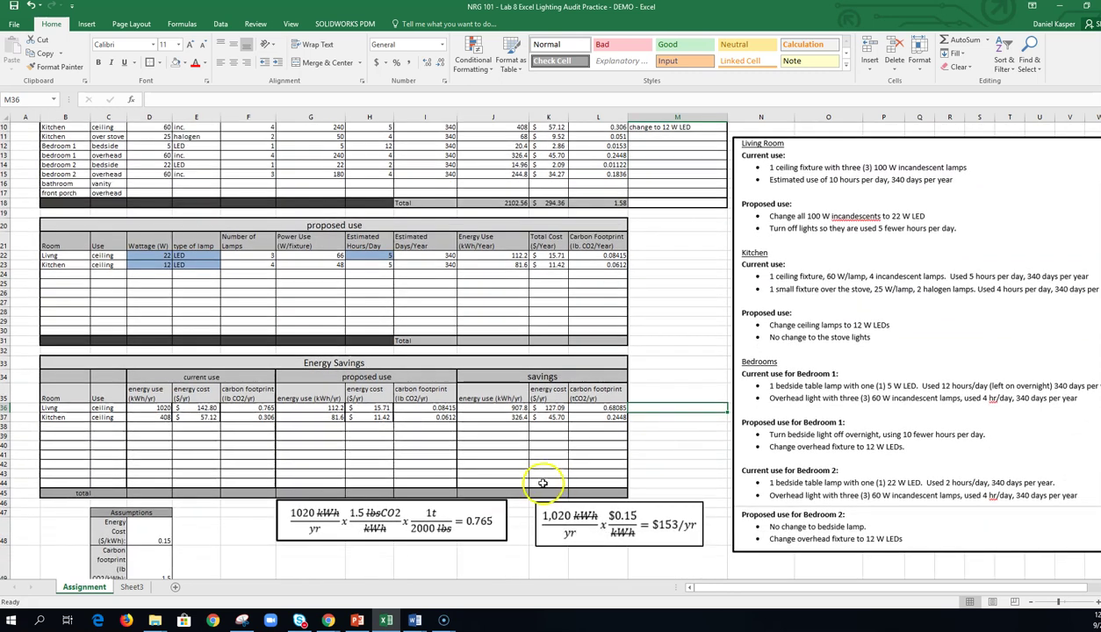
Calculate the total energy use savings in J45 with the formula =J36+J37
left_click(511, 409)
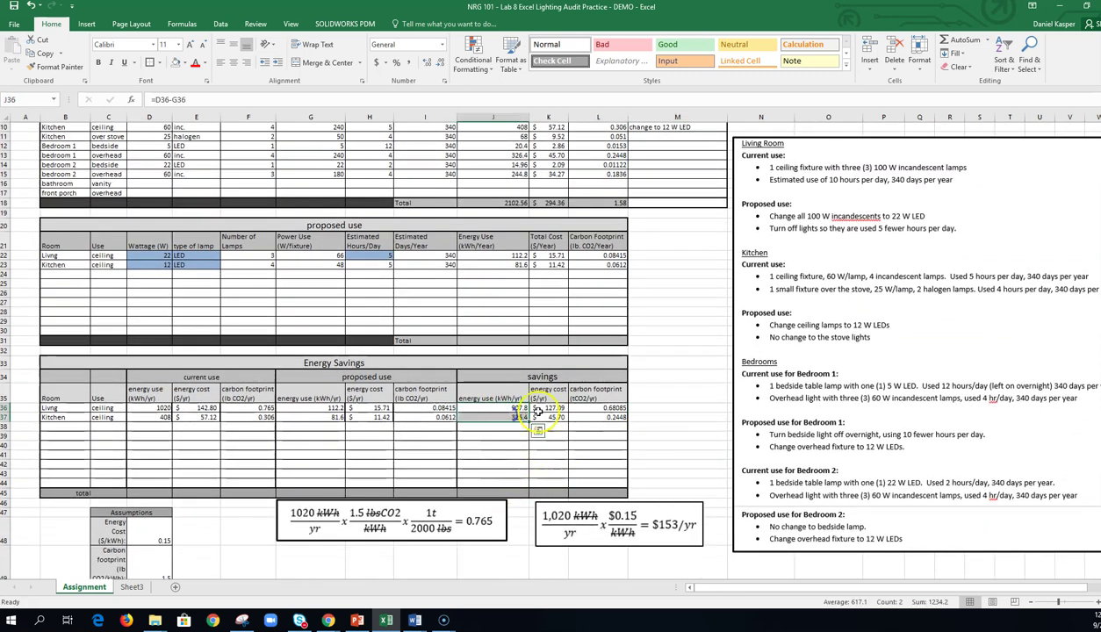
left_click_drag(548, 408, 497, 479)
left_click_drag(548, 409, 551, 478)
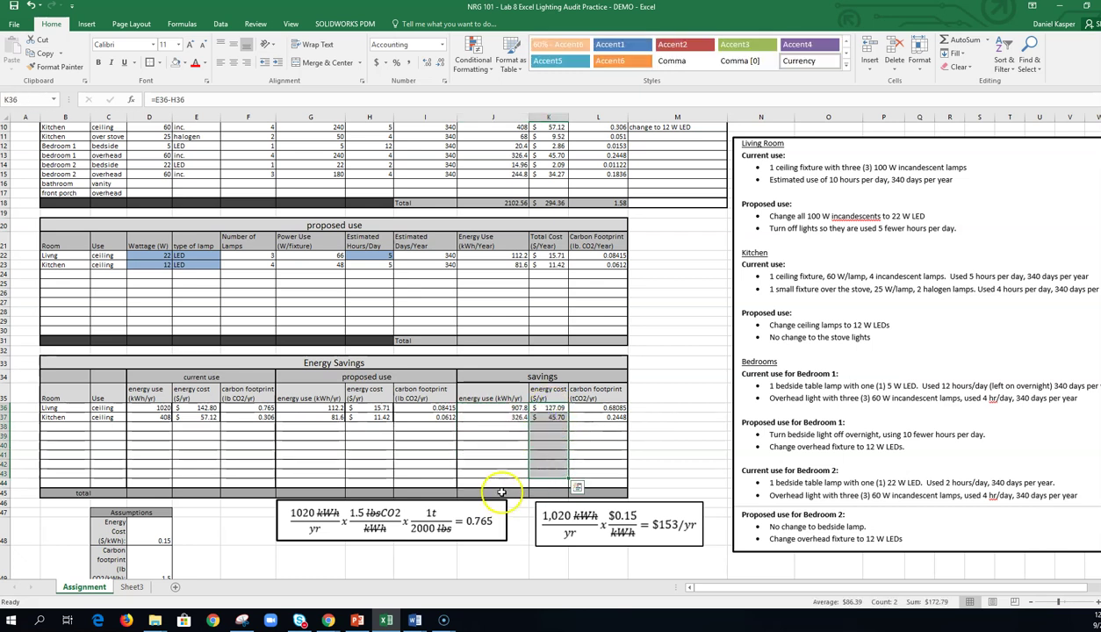
left_click(502, 491)
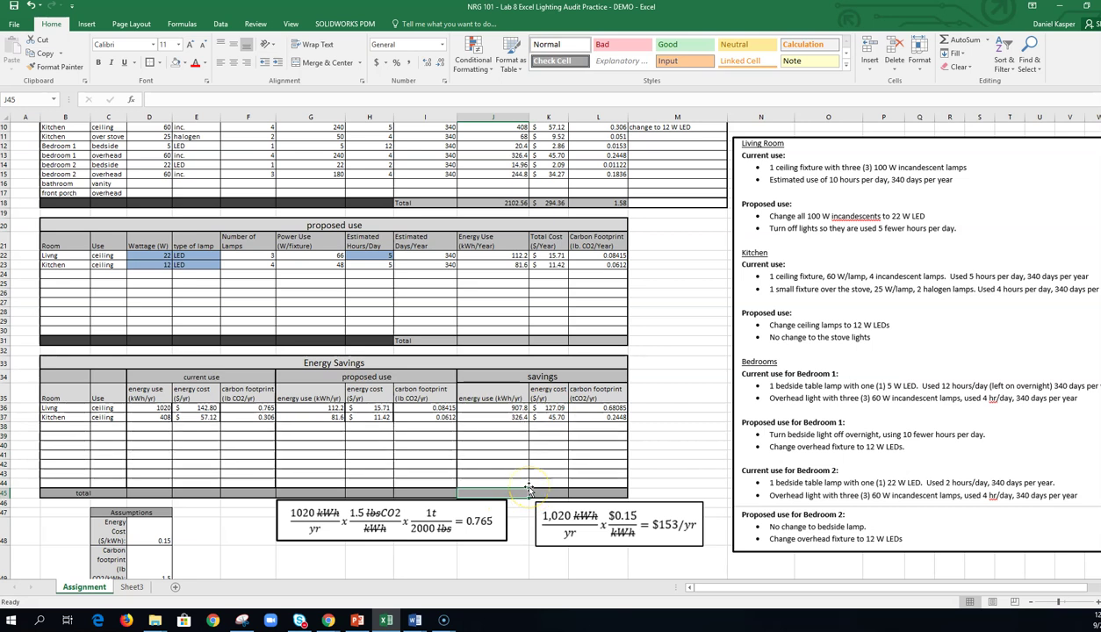
type("=")
left_click(489, 418)
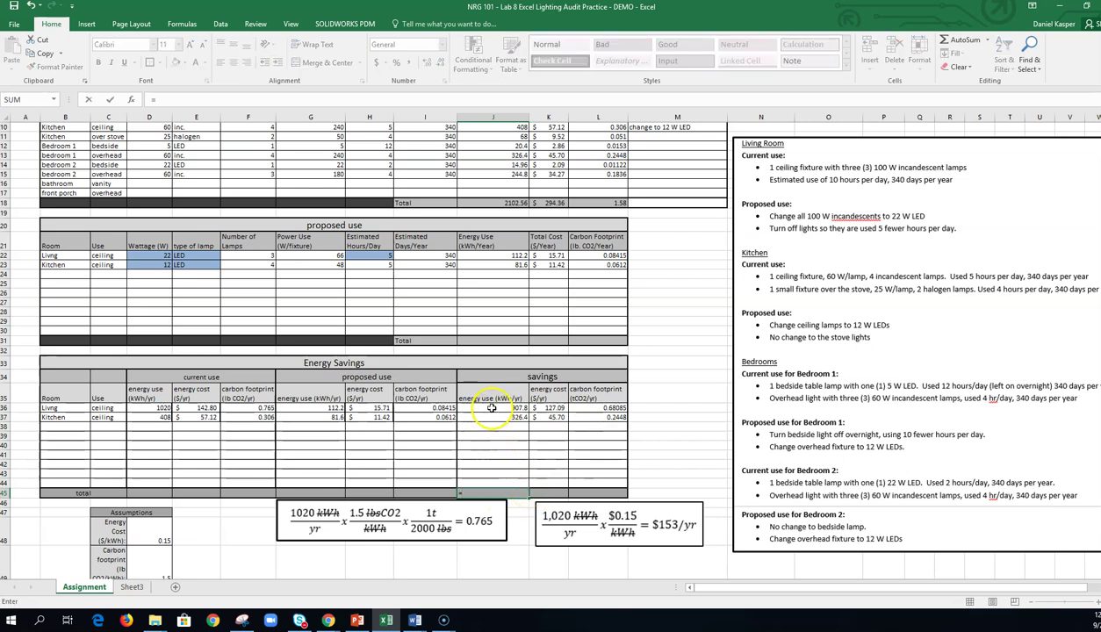
left_click(492, 408)
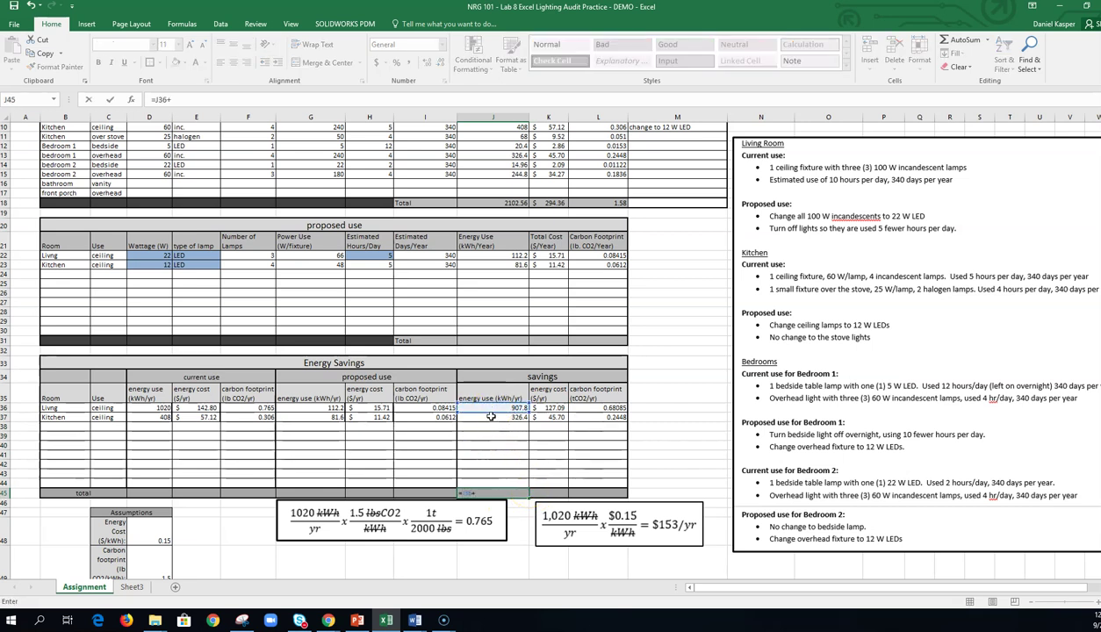
left_click(491, 416)
key("Return")
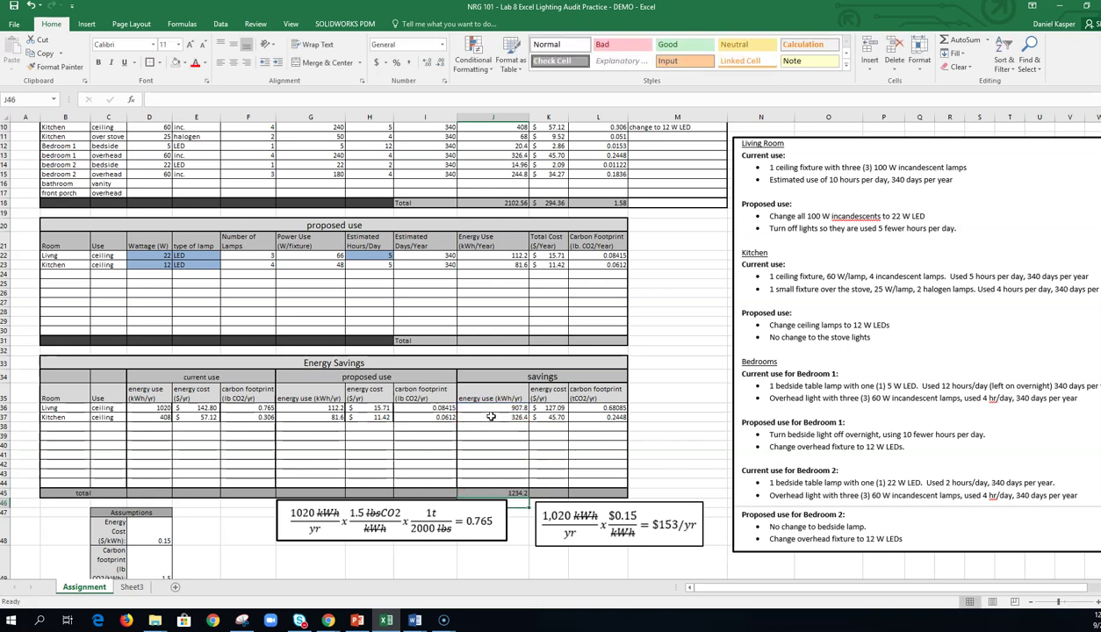
Copy the total formula from J45 across to the energy cost and carbon footprint savings totals in K45 and L45
left_click(518, 494)
left_click_drag(528, 495, 615, 493)
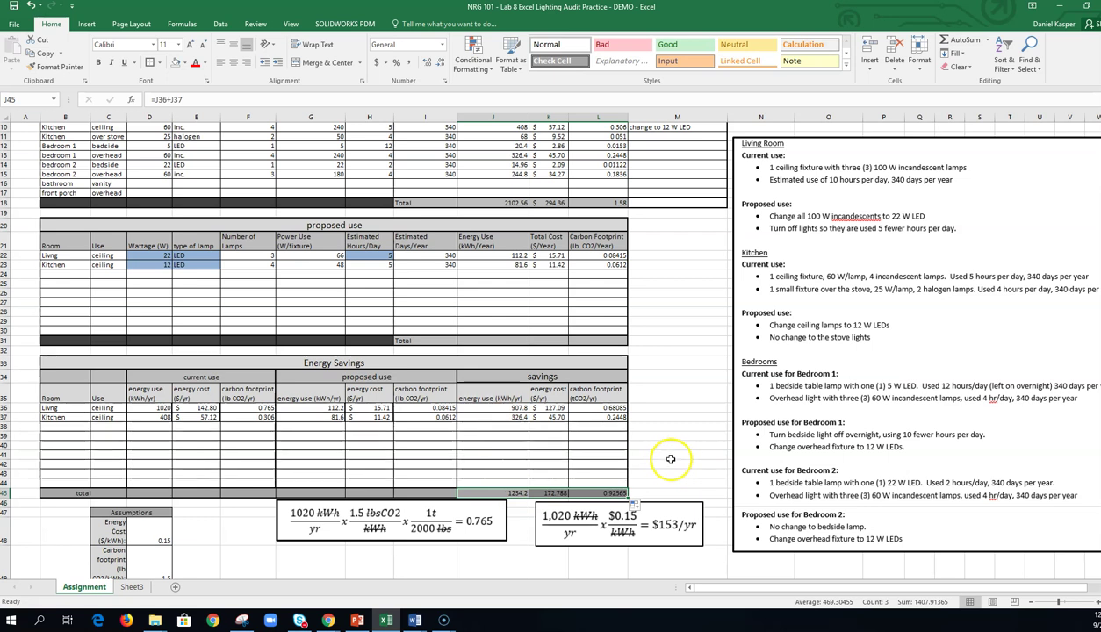
left_click(671, 449)
scroll(672, 449, "down", 1)
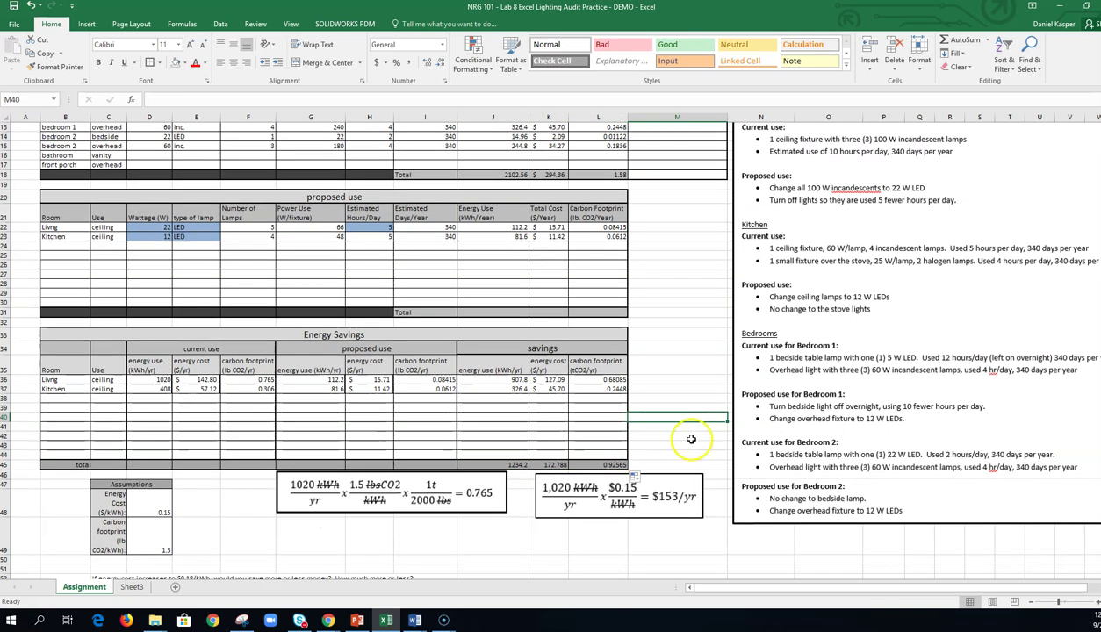
left_click(511, 466)
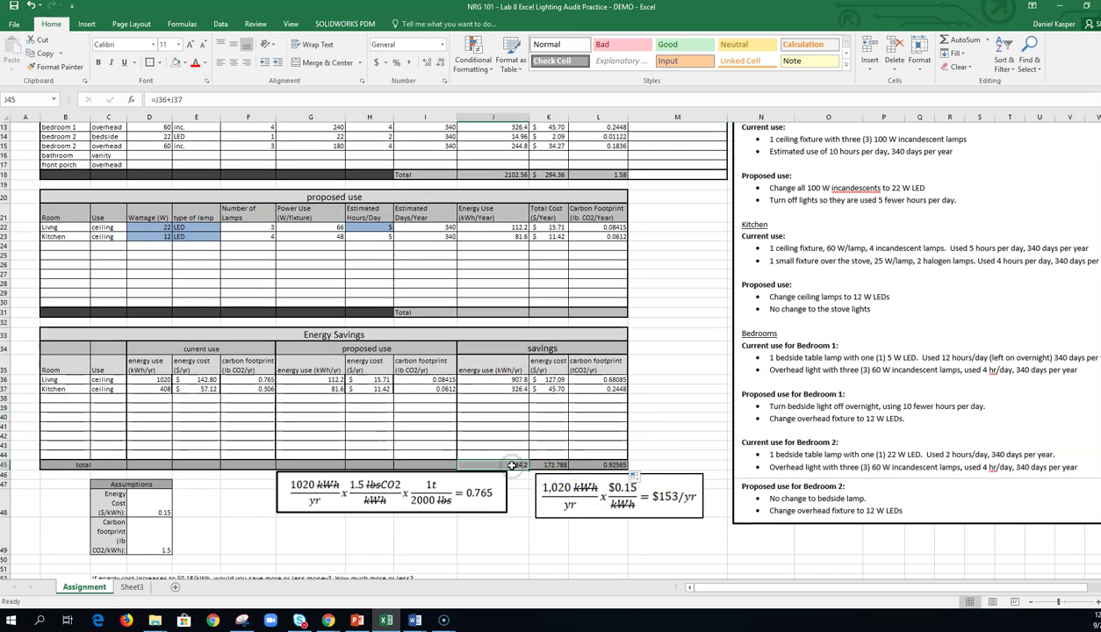
Apply the Accounting number format to the total energy cost savings in K45 and check the carbon footprint total's formula in L45
left_click(534, 465)
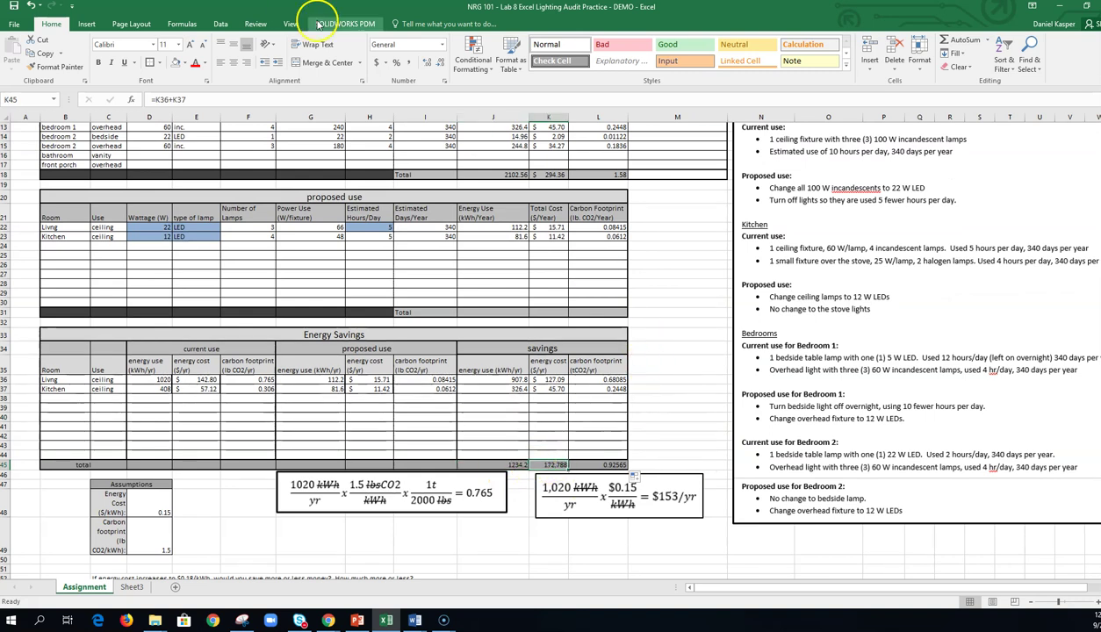
left_click(375, 62)
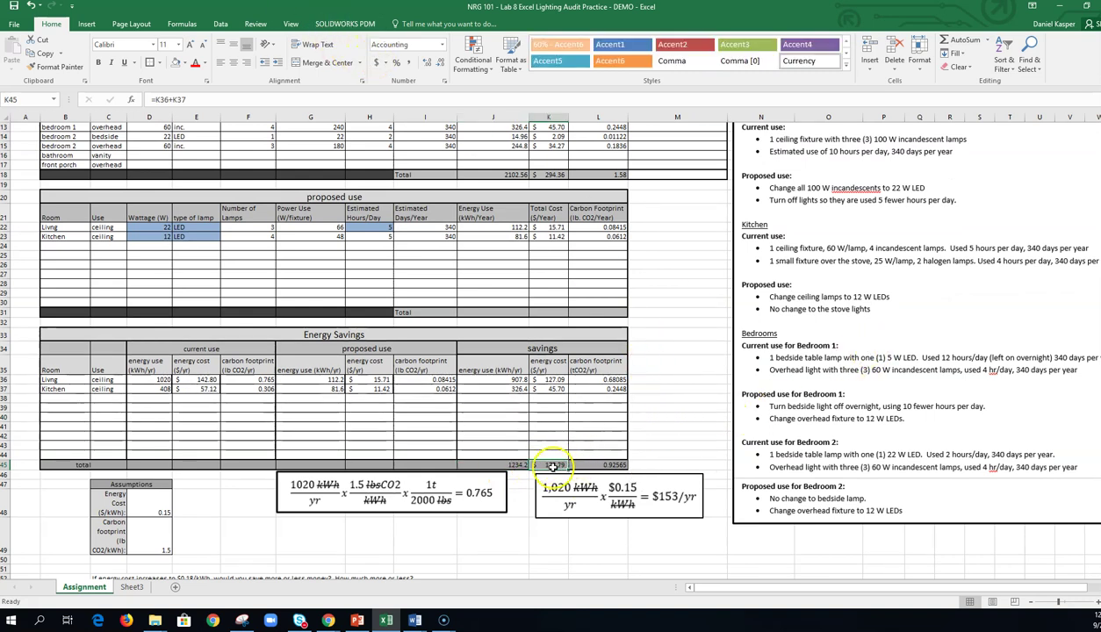
left_click(616, 466)
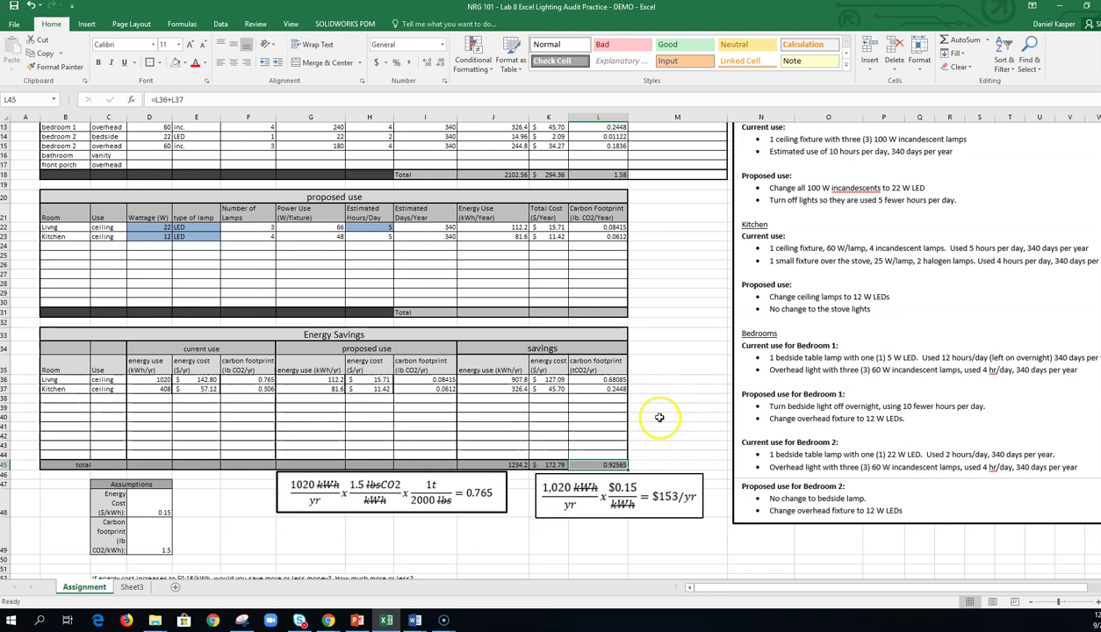
scroll(666, 415, "up", 1)
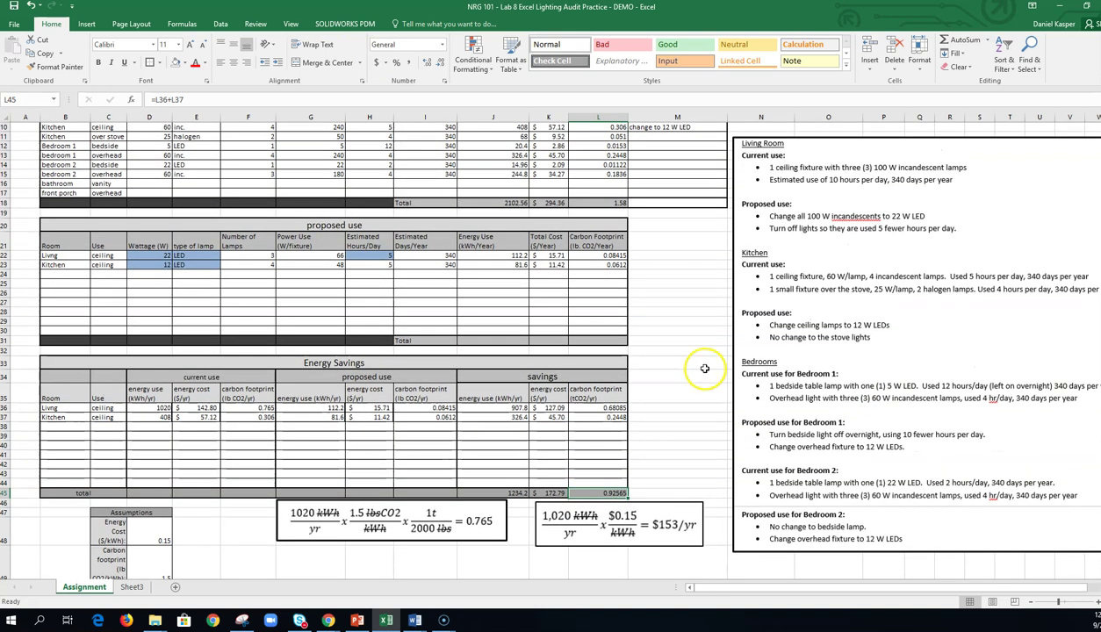